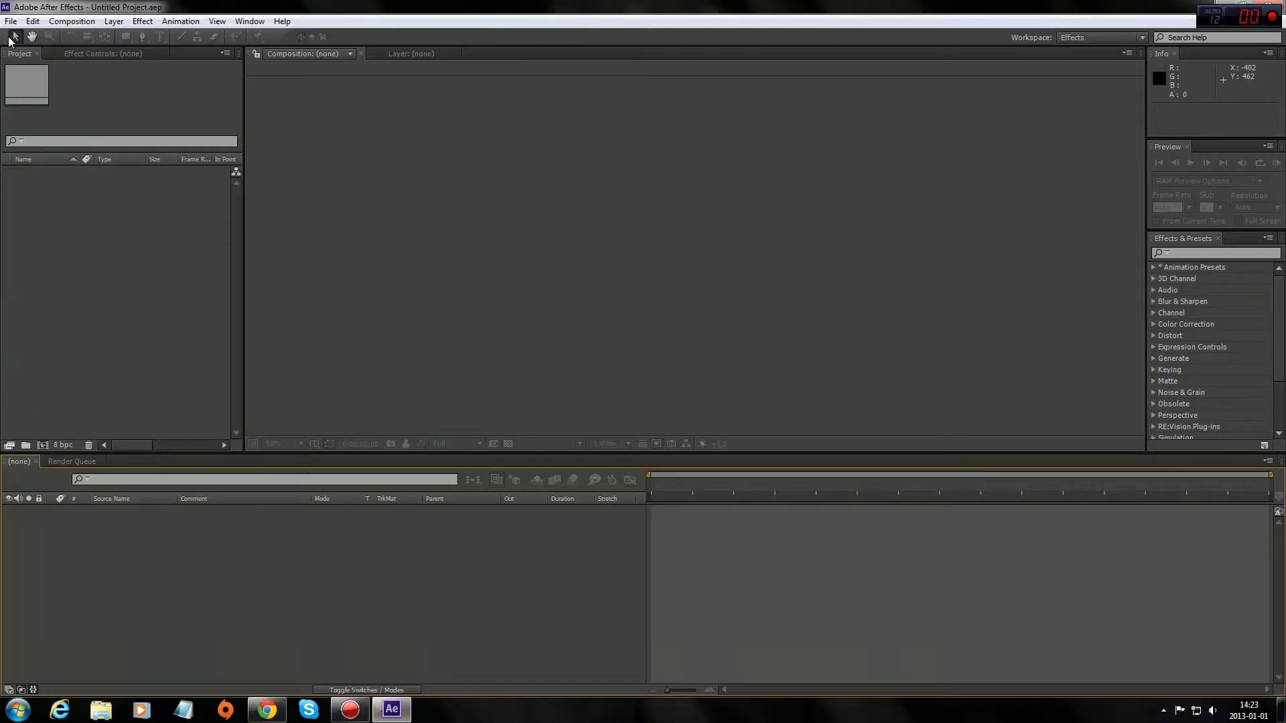
{"action": "left_click", "coordinate": [11, 21]}
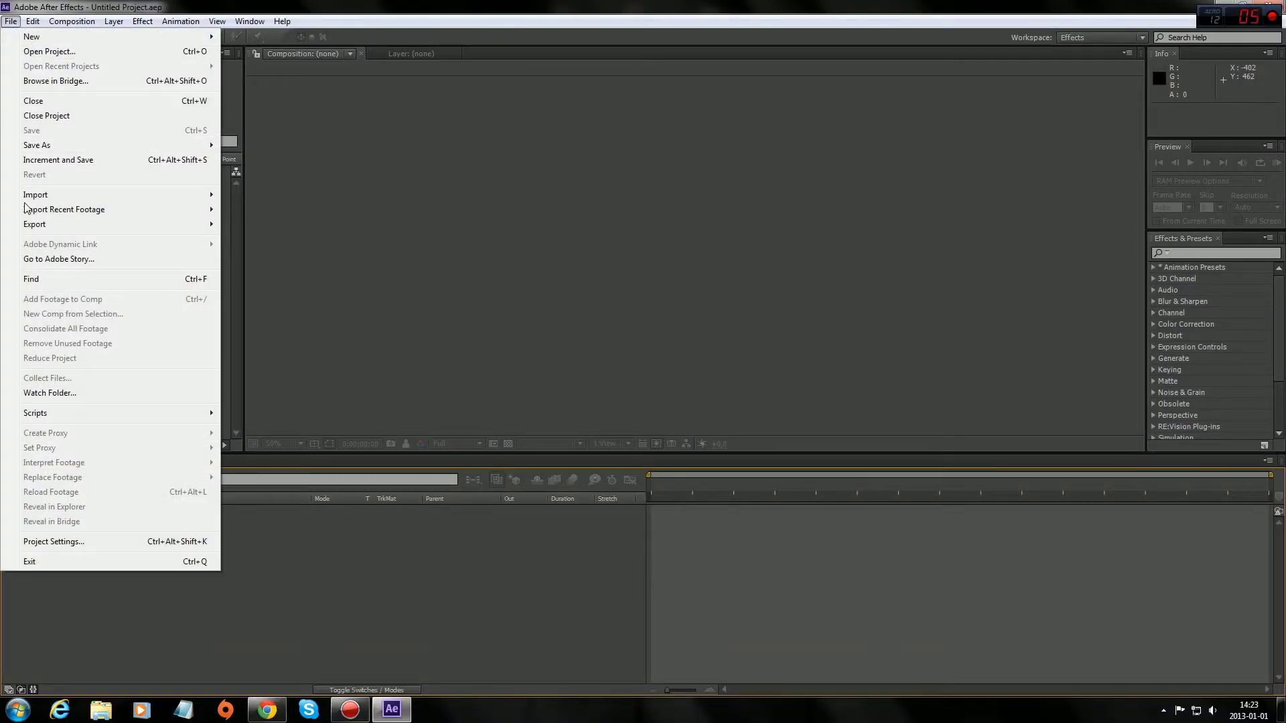
{"action": "left_click", "coordinate": [299, 165]}
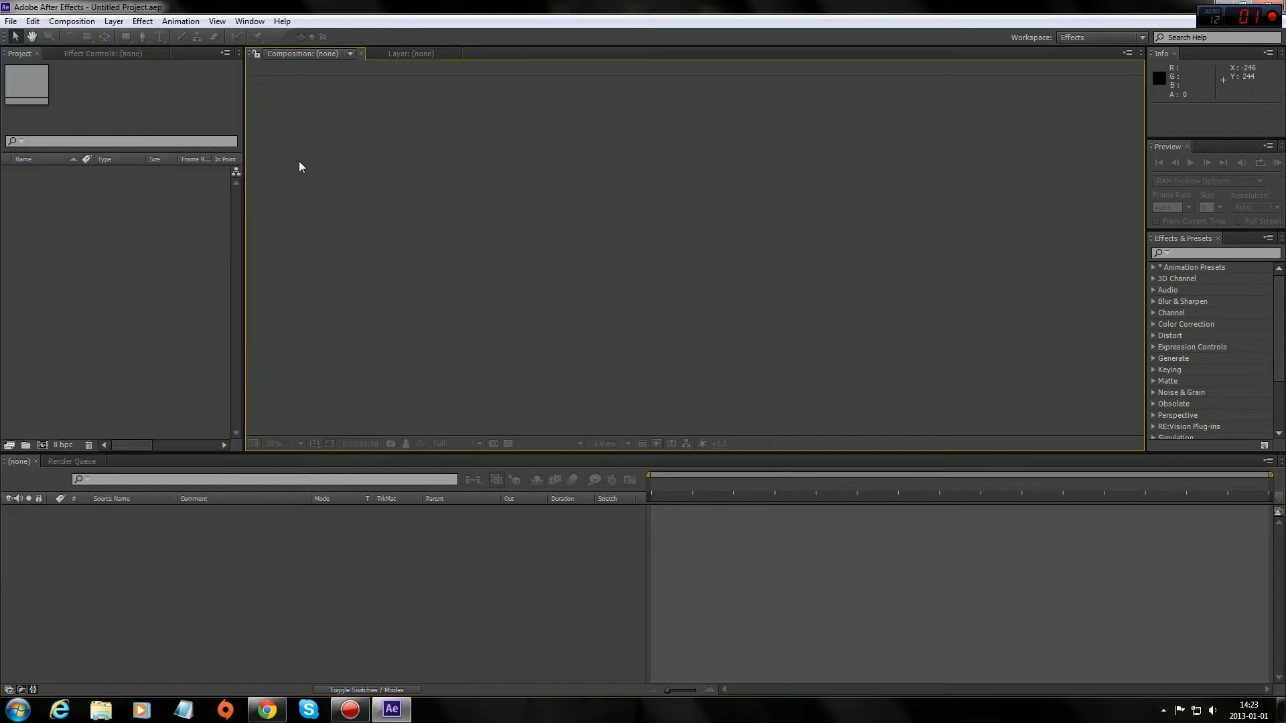
{"action": "left_click", "coordinate": [10, 22]}
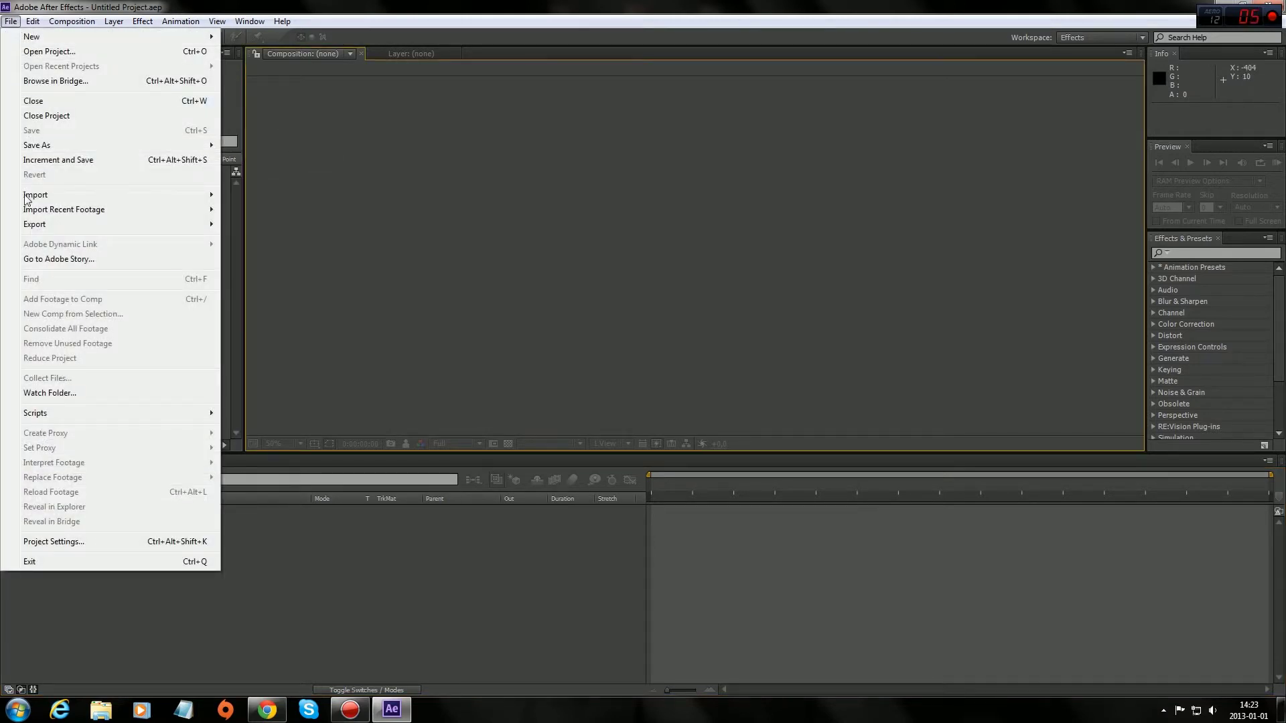
{"action": "mouse_move", "coordinate": [35, 195]}
{"action": "left_click", "coordinate": [251, 194]}
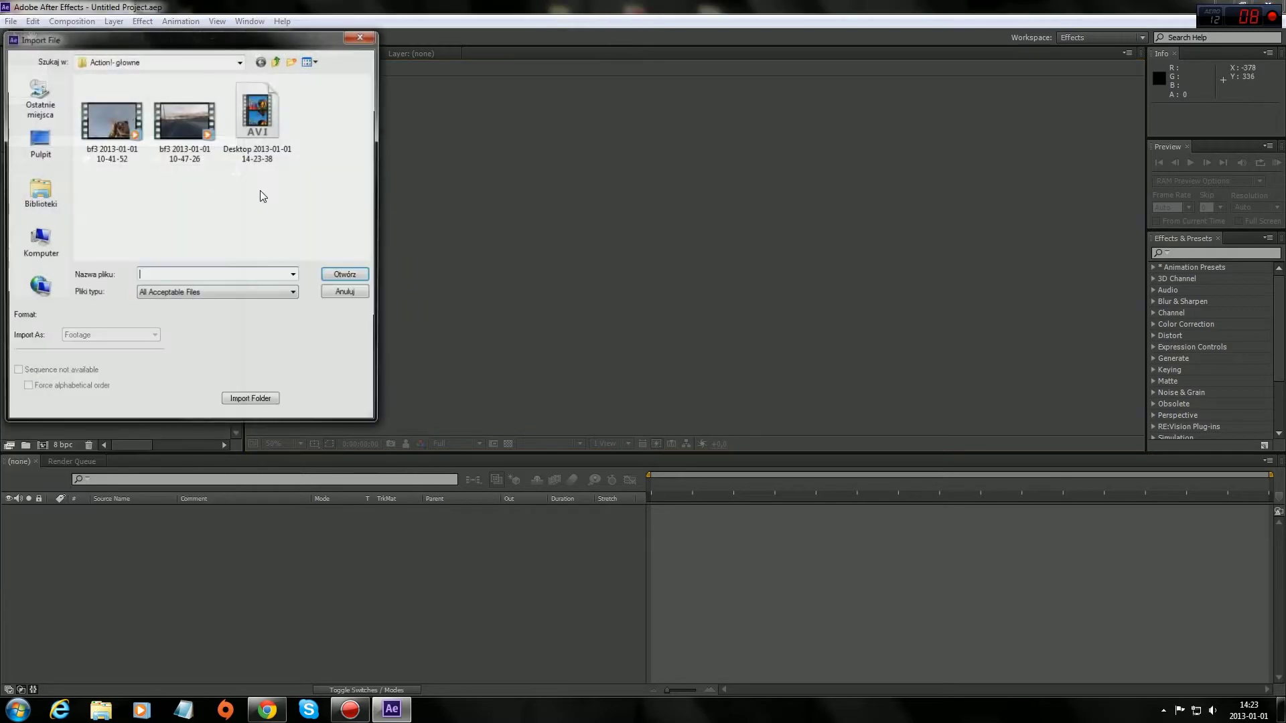
{"action": "left_click", "coordinate": [126, 121]}
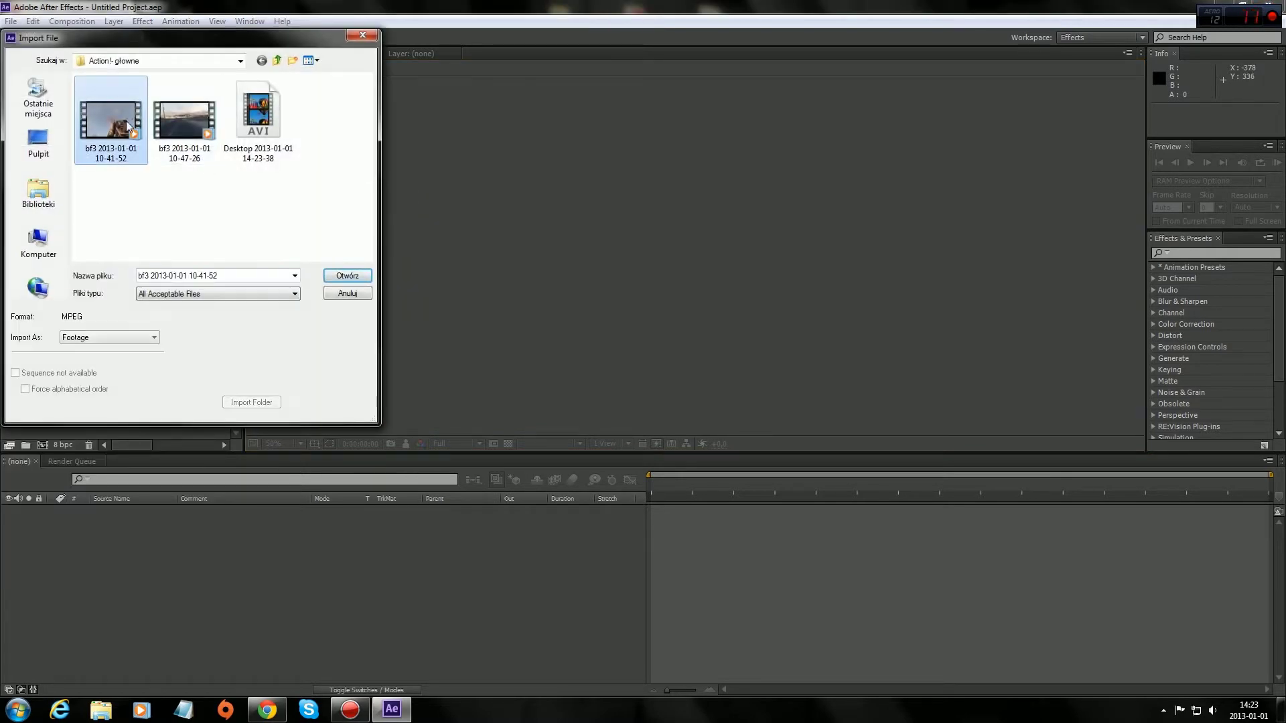
{"action": "left_click", "coordinate": [348, 276]}
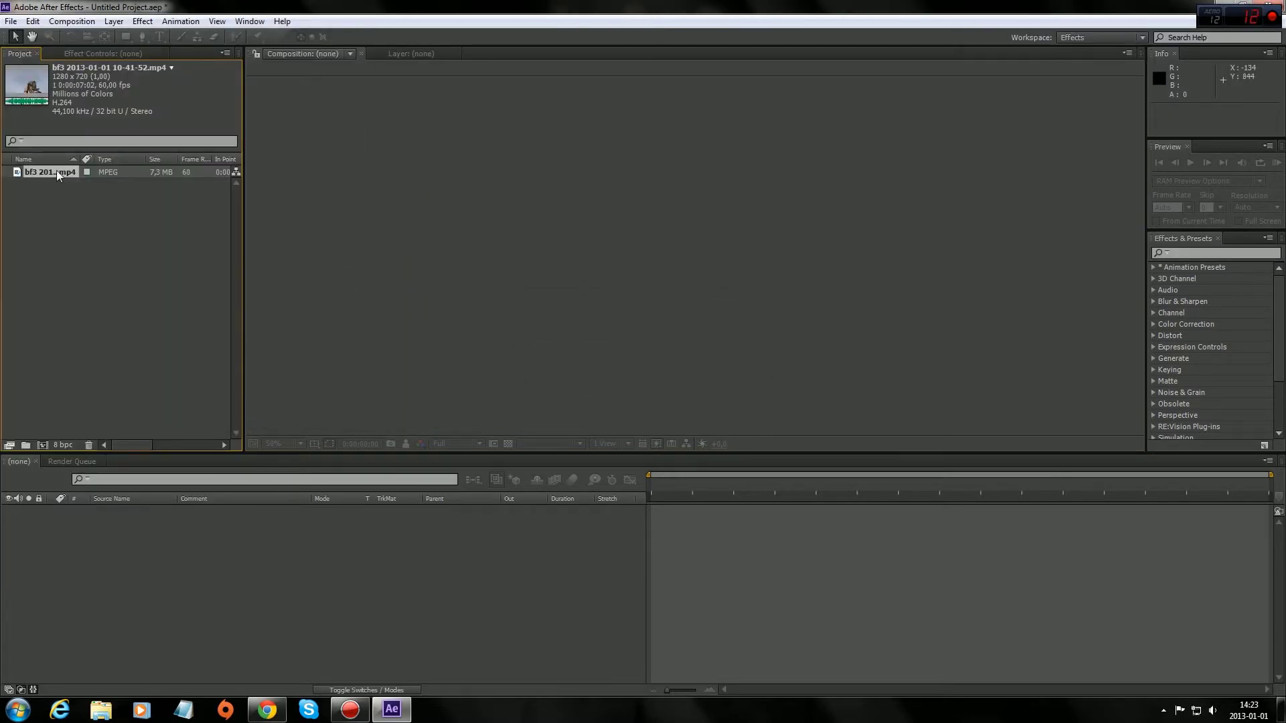
Build a composition from the bf3 clip and enable time remapping on its layer
{"action": "left_click_drag", "start_coordinate": [57, 171], "coordinate": [88, 522]}
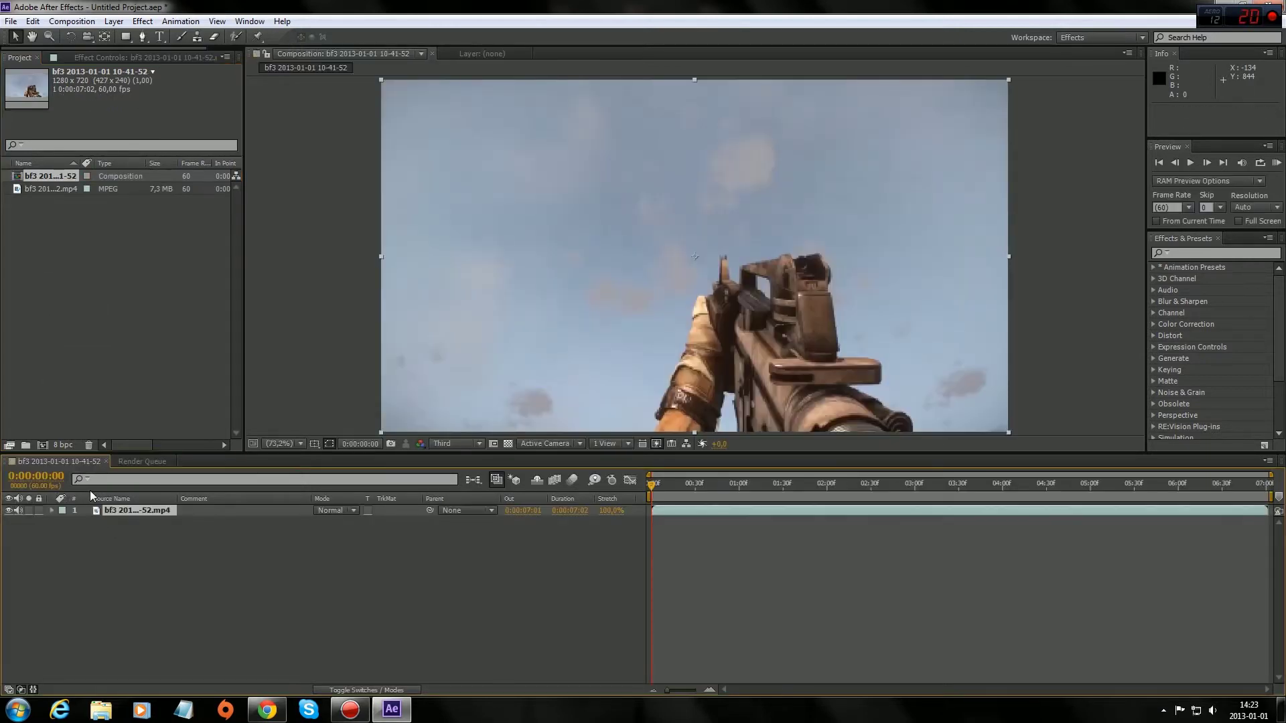
{"action": "right_click", "coordinate": [669, 513]}
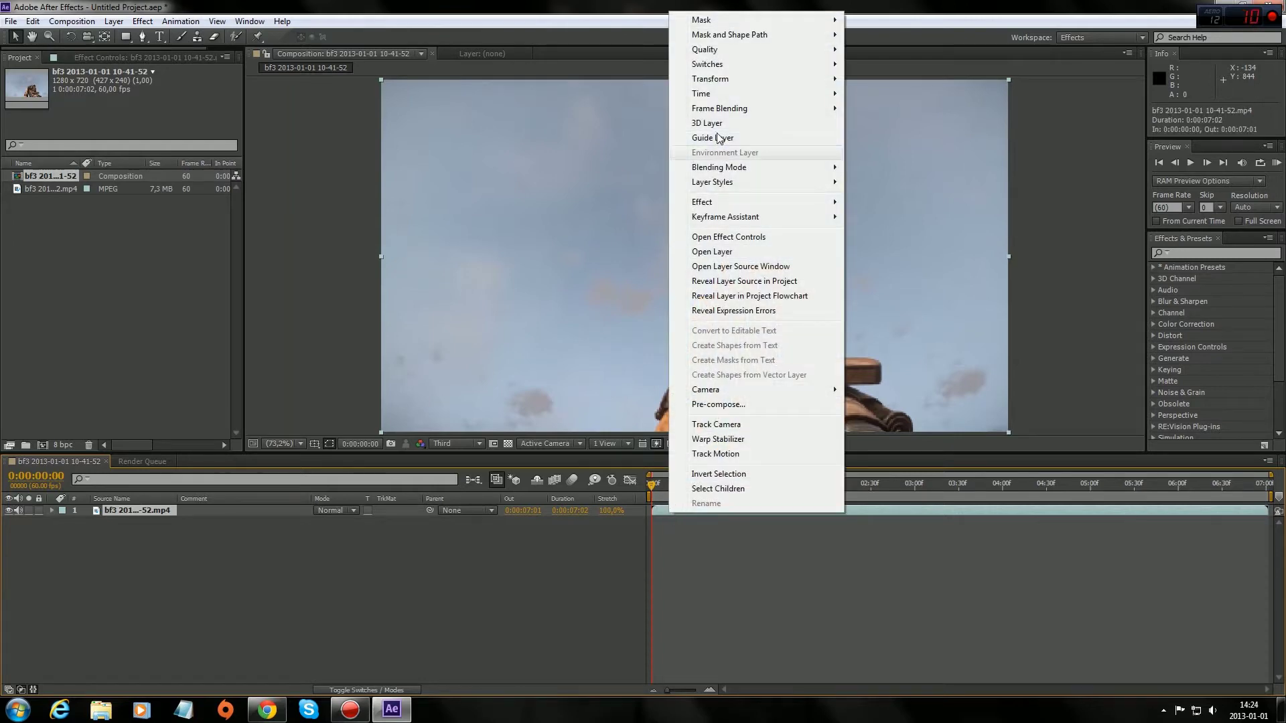
{"action": "mouse_move", "coordinate": [701, 94]}
{"action": "left_click", "coordinate": [888, 99]}
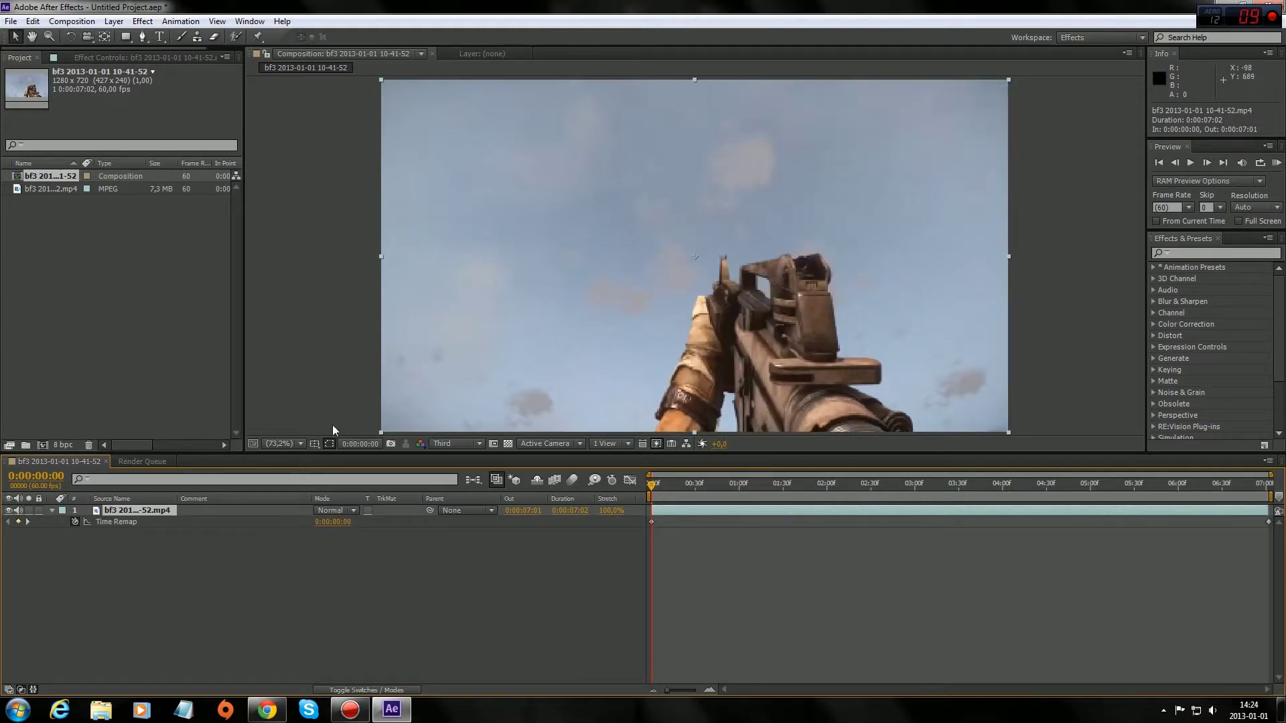
Change the composition frame rate from 60 to 29.97 fps in Composition Settings
{"action": "right_click", "coordinate": [333, 569]}
{"action": "left_click", "coordinate": [379, 451]}
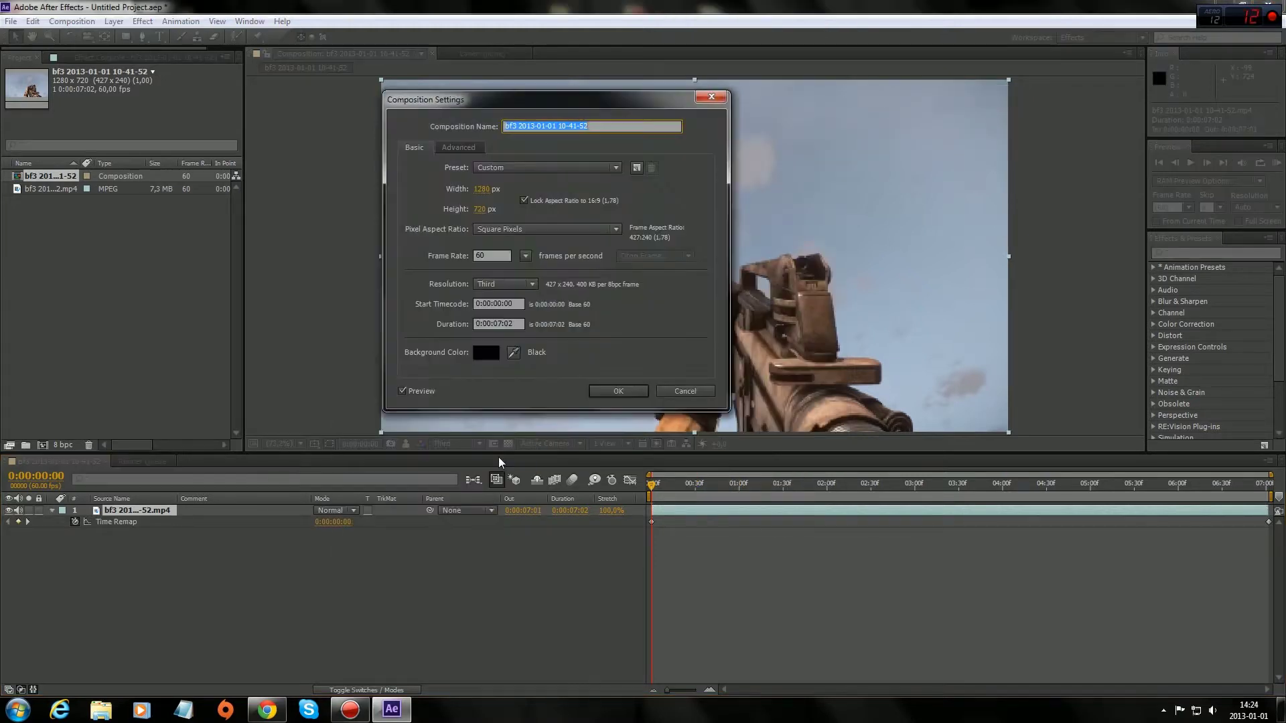
{"action": "left_click", "coordinate": [525, 256]}
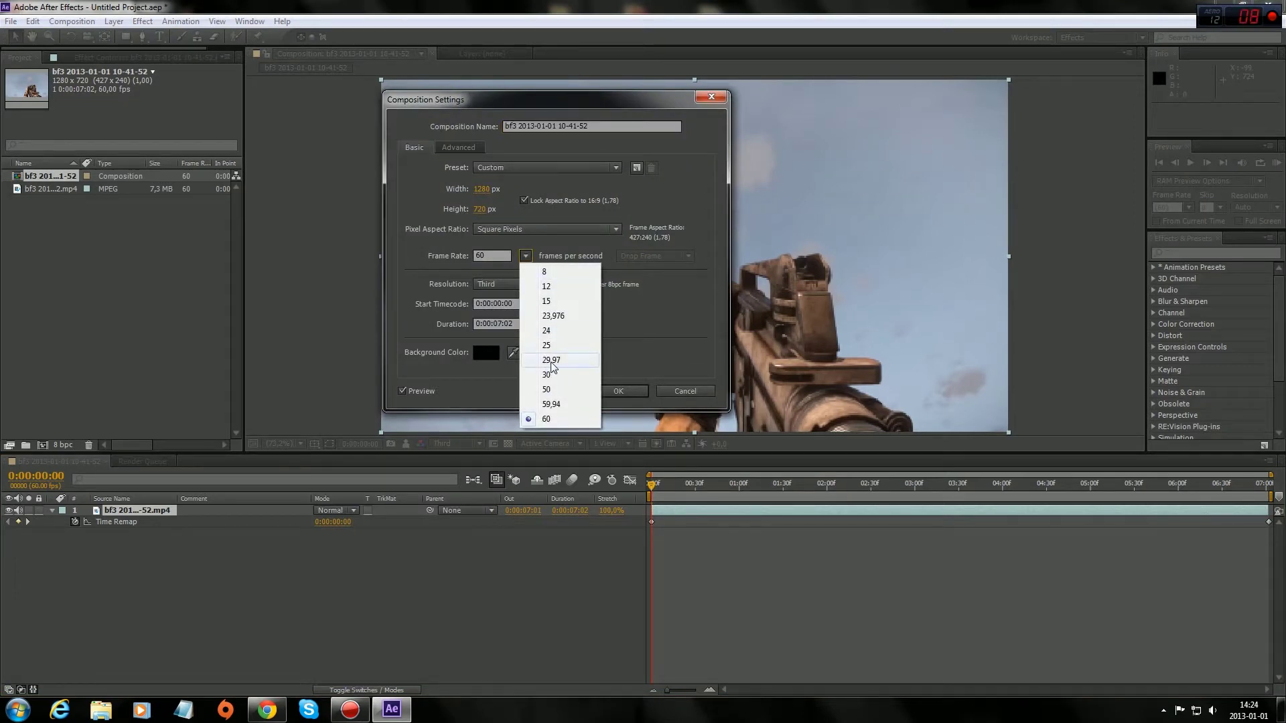
{"action": "left_click", "coordinate": [551, 361]}
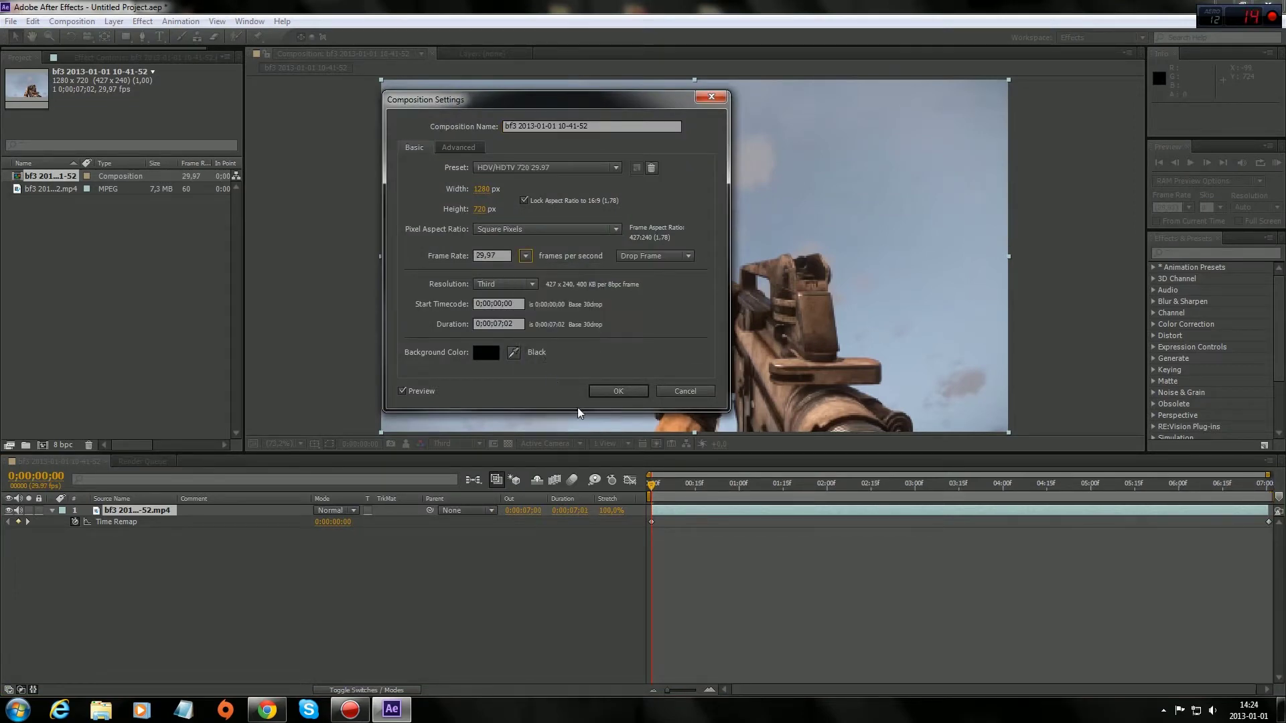
{"action": "left_click", "coordinate": [622, 391]}
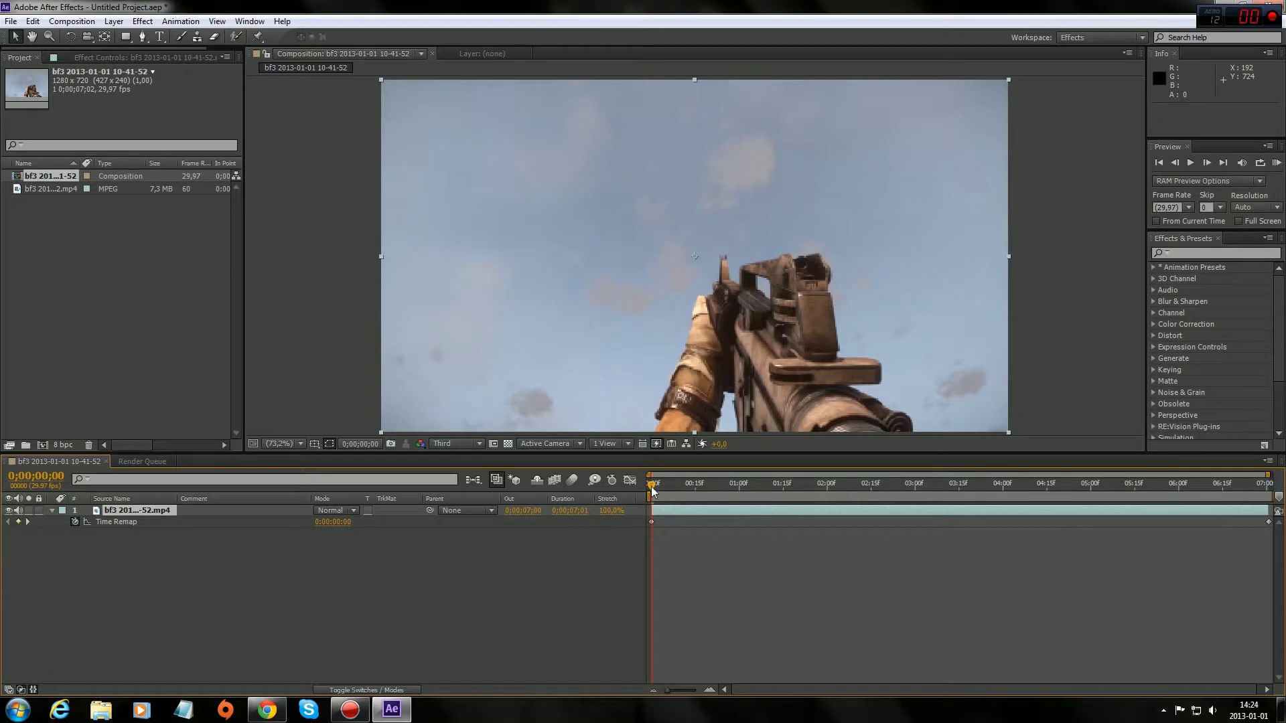
Turn on frame blending and add Time Remap keyframes at 2;07 and 4;09
{"action": "left_click", "coordinate": [554, 480]}
{"action": "left_click", "coordinate": [86, 521]}
{"action": "left_click_drag", "start_coordinate": [651, 483], "coordinate": [844, 473]}
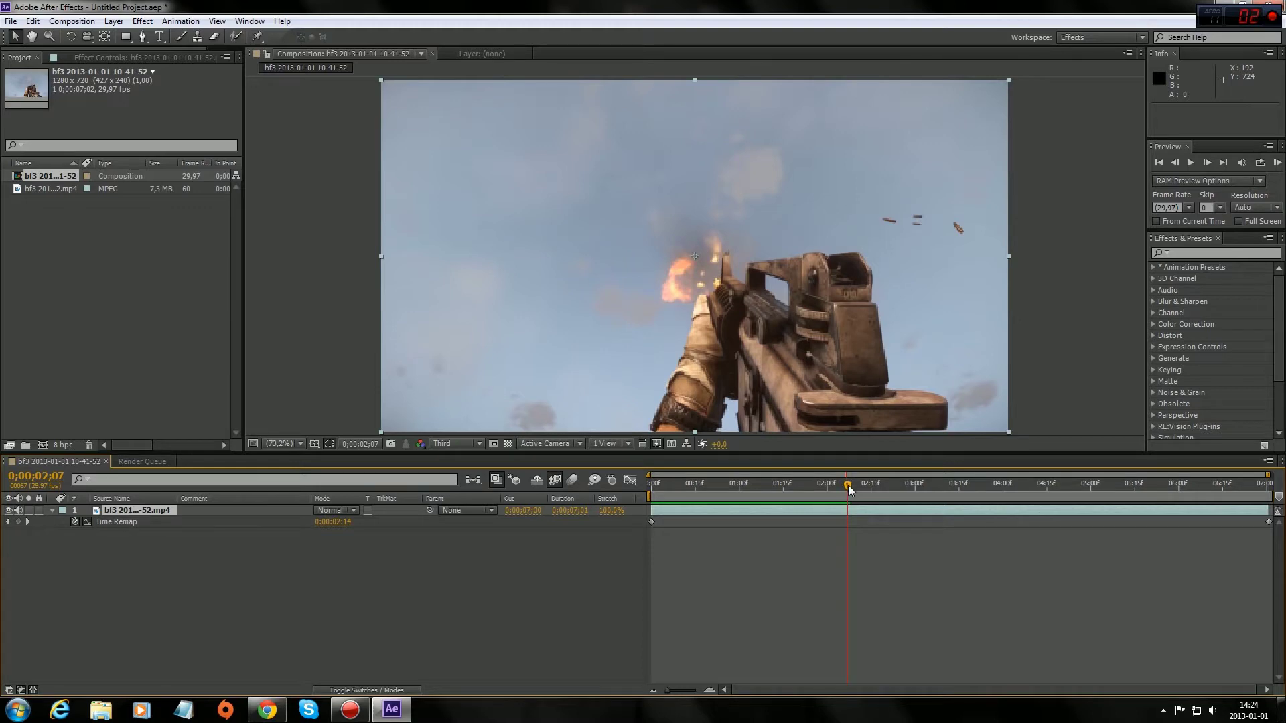
{"action": "left_click", "coordinate": [18, 523]}
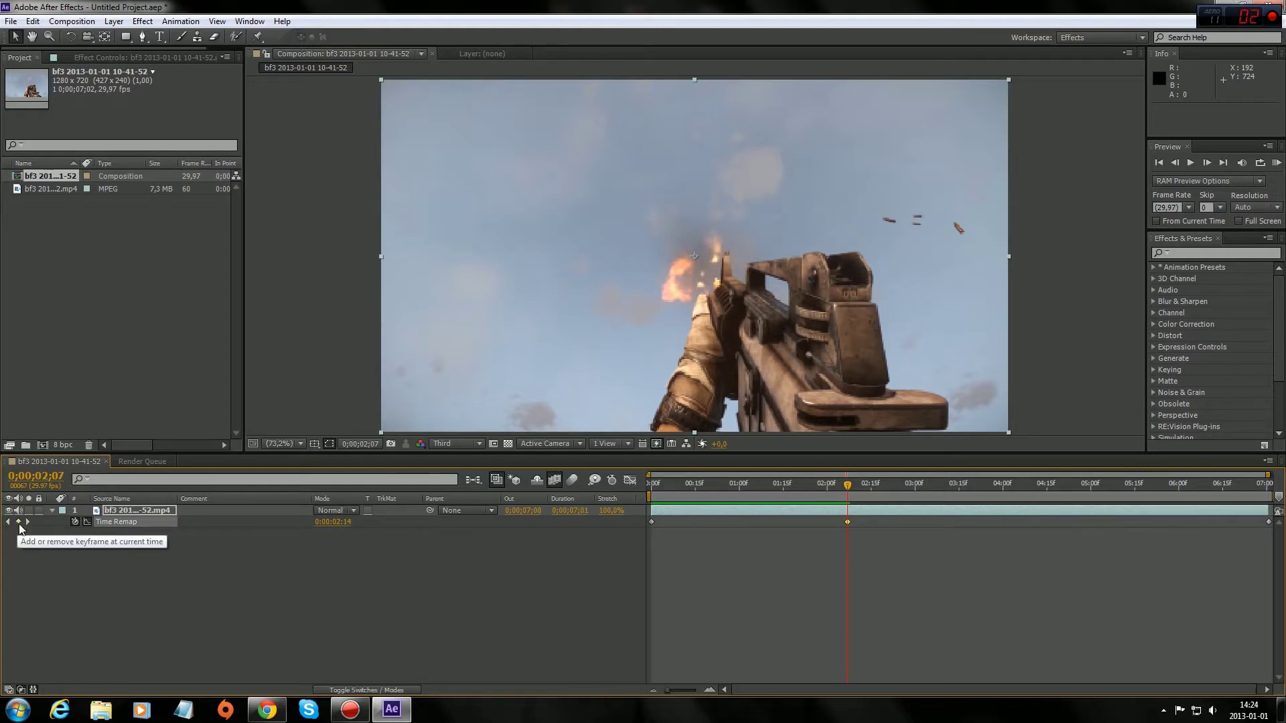
{"action": "left_click_drag", "start_coordinate": [852, 484], "coordinate": [1030, 472]}
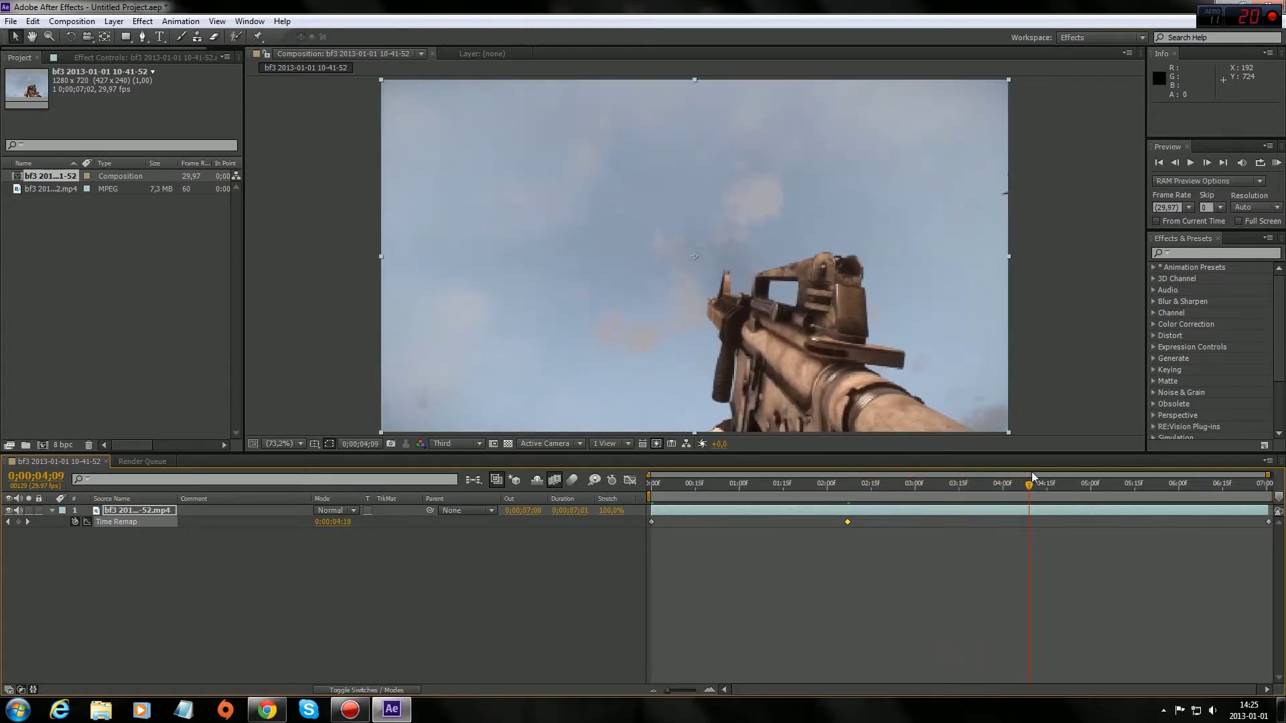
{"action": "left_click", "coordinate": [18, 522]}
Lengthen the composition duration from about 7 to 20 seconds (0;00;20;02)
{"action": "right_click", "coordinate": [575, 566]}
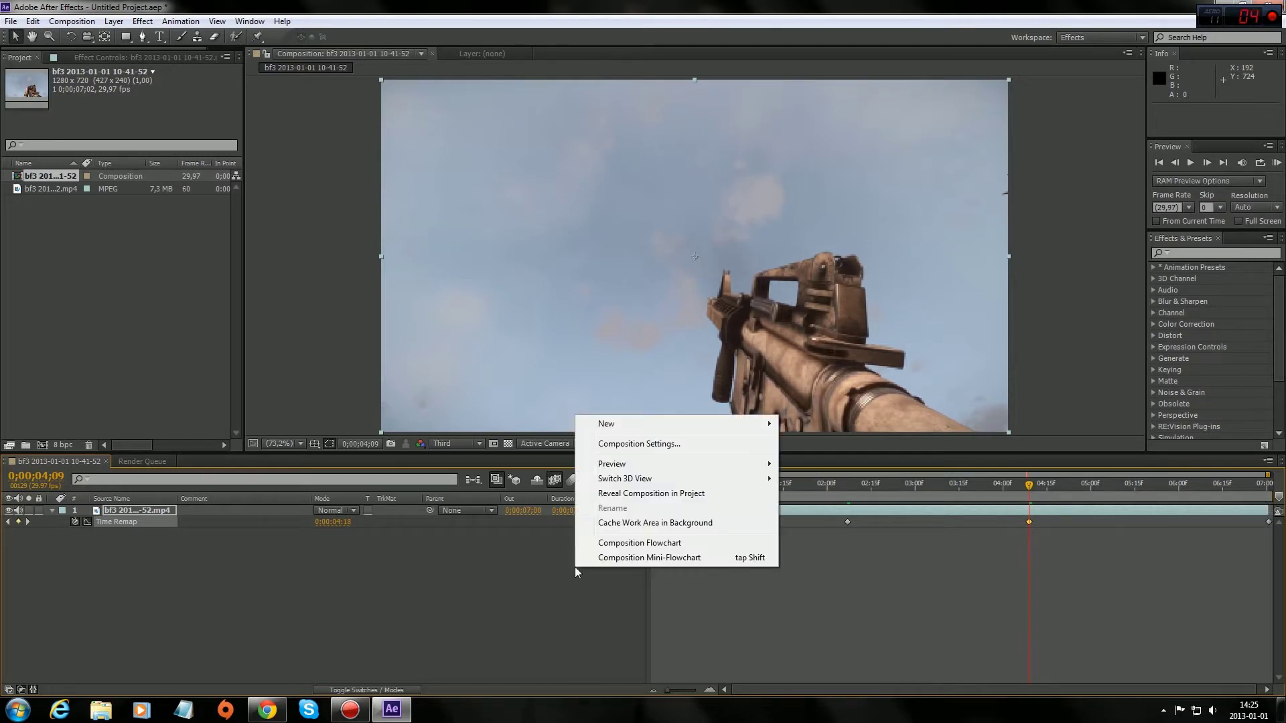
{"action": "left_click", "coordinate": [612, 449]}
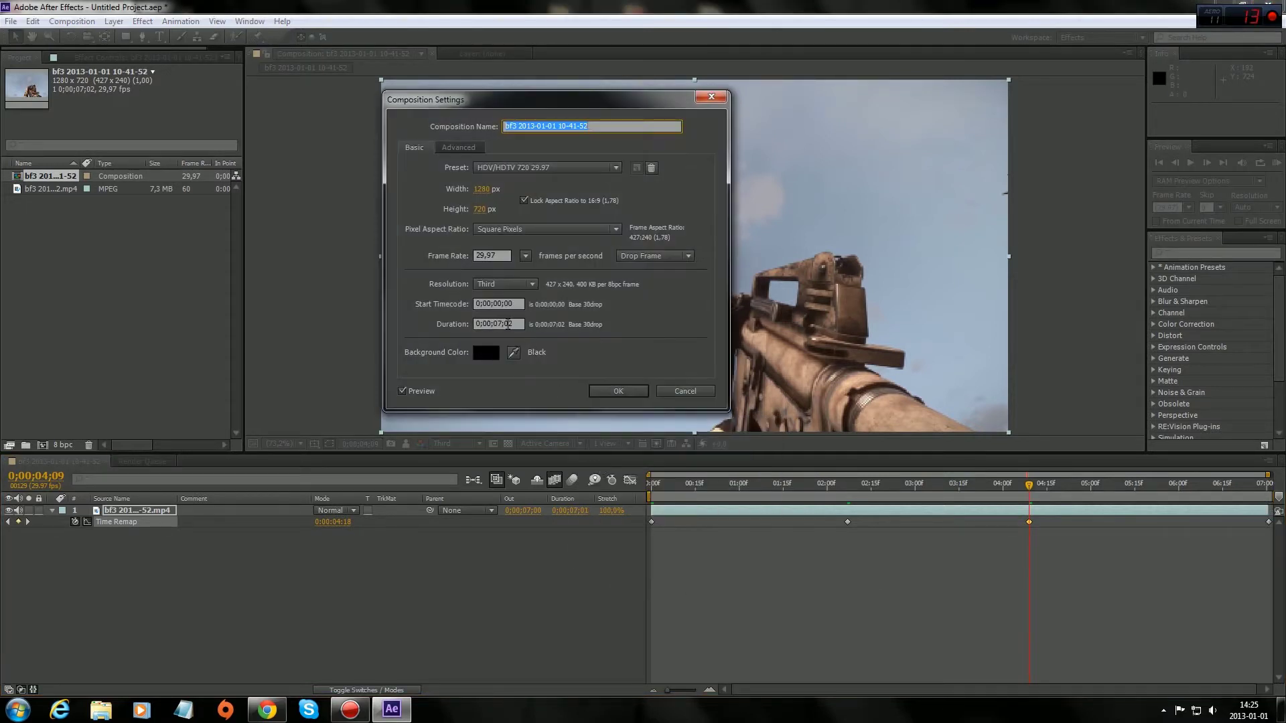
{"action": "left_click_drag", "start_coordinate": [501, 324], "coordinate": [495, 323]}
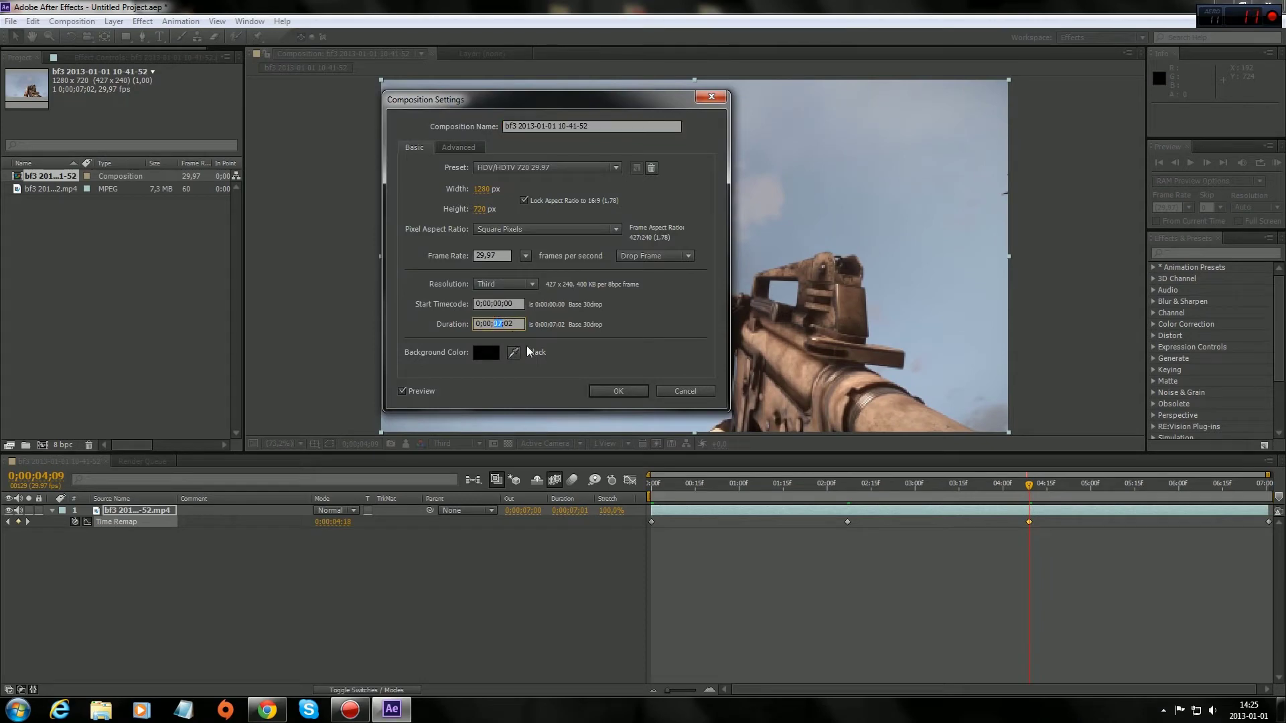
{"action": "type", "text": "20"}
{"action": "left_click", "coordinate": [608, 391]}
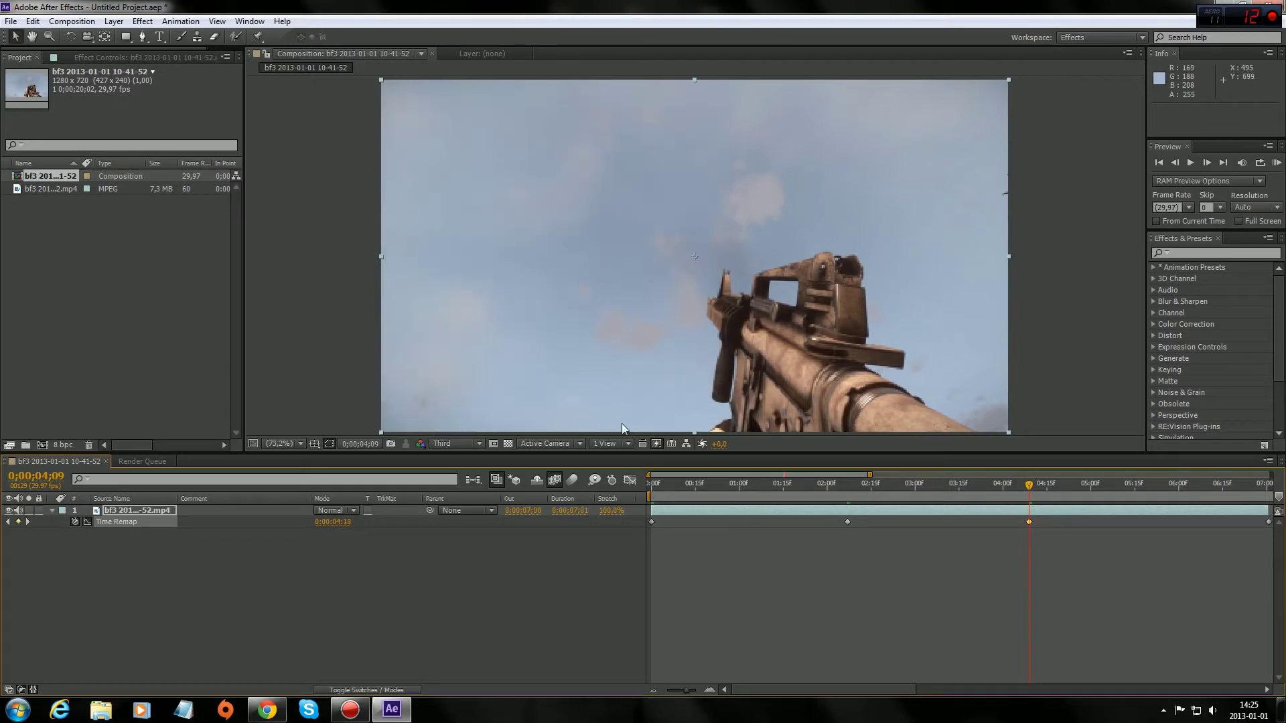
In the Time Remap speed graph, push the later keyframes right to lengthen the slowdown
{"action": "left_click_drag", "start_coordinate": [871, 475], "coordinate": [1271, 475]}
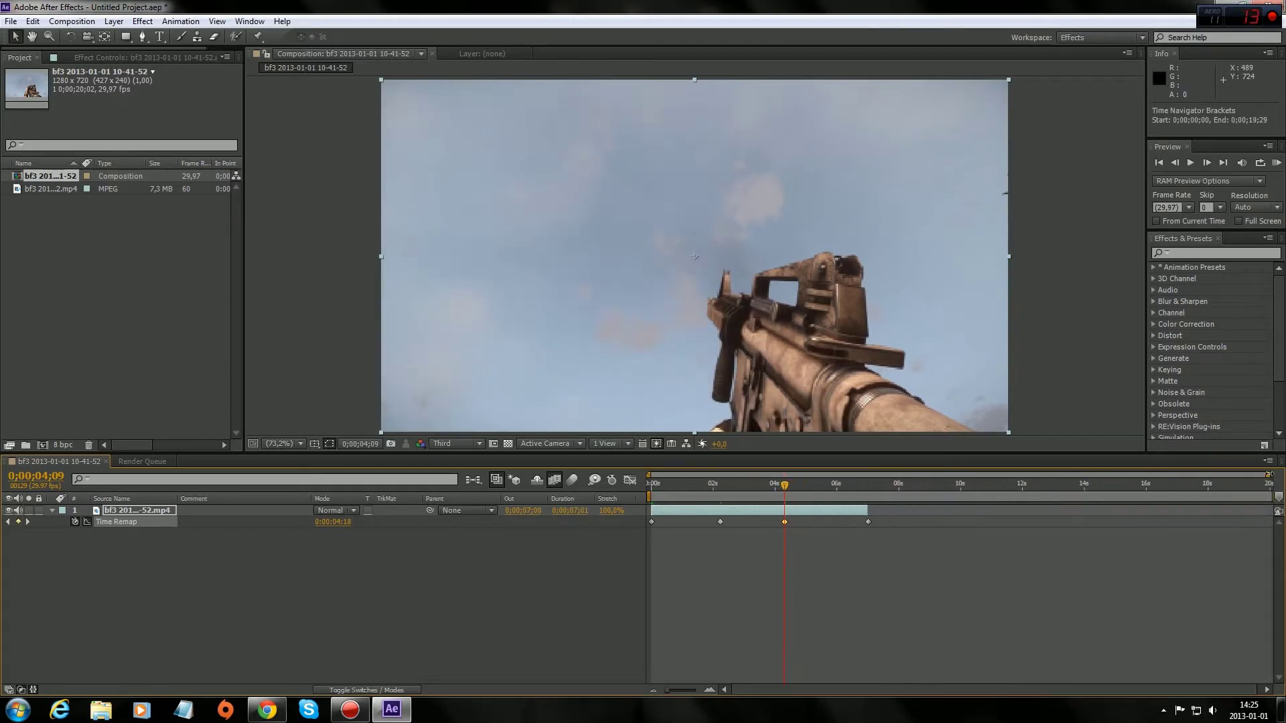
{"action": "left_click", "coordinate": [631, 481]}
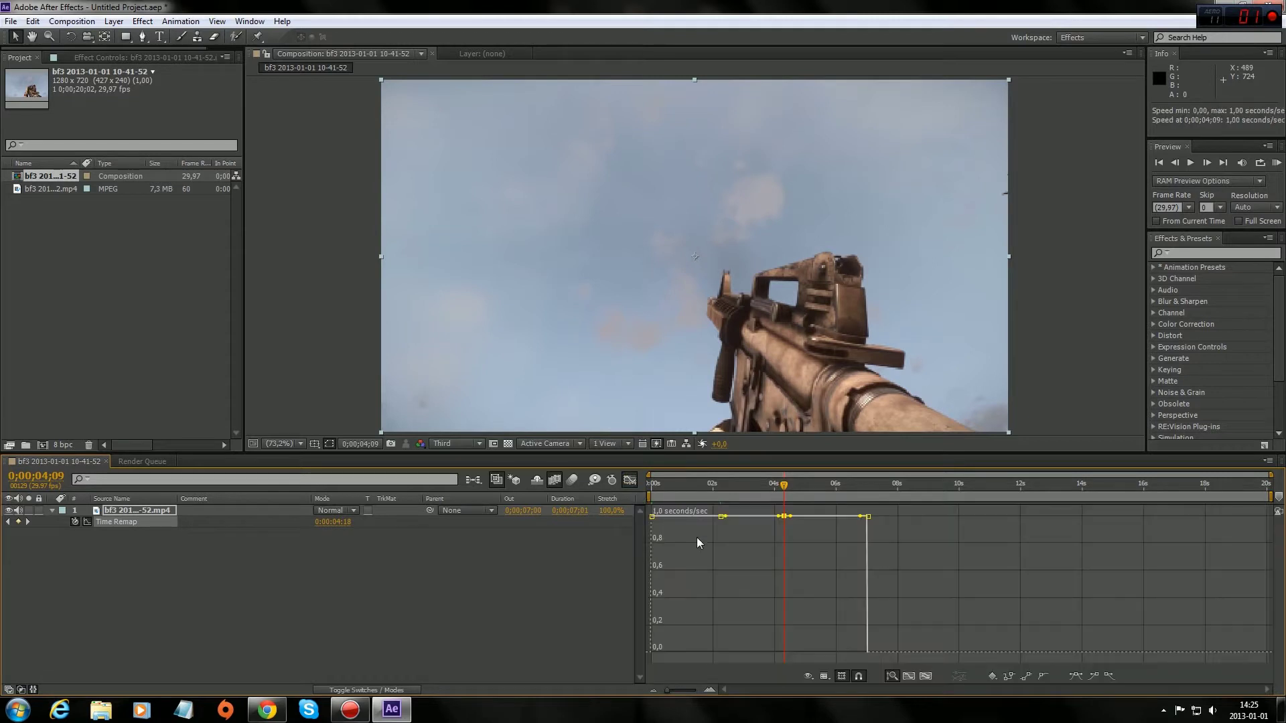
{"action": "left_click", "coordinate": [931, 674]}
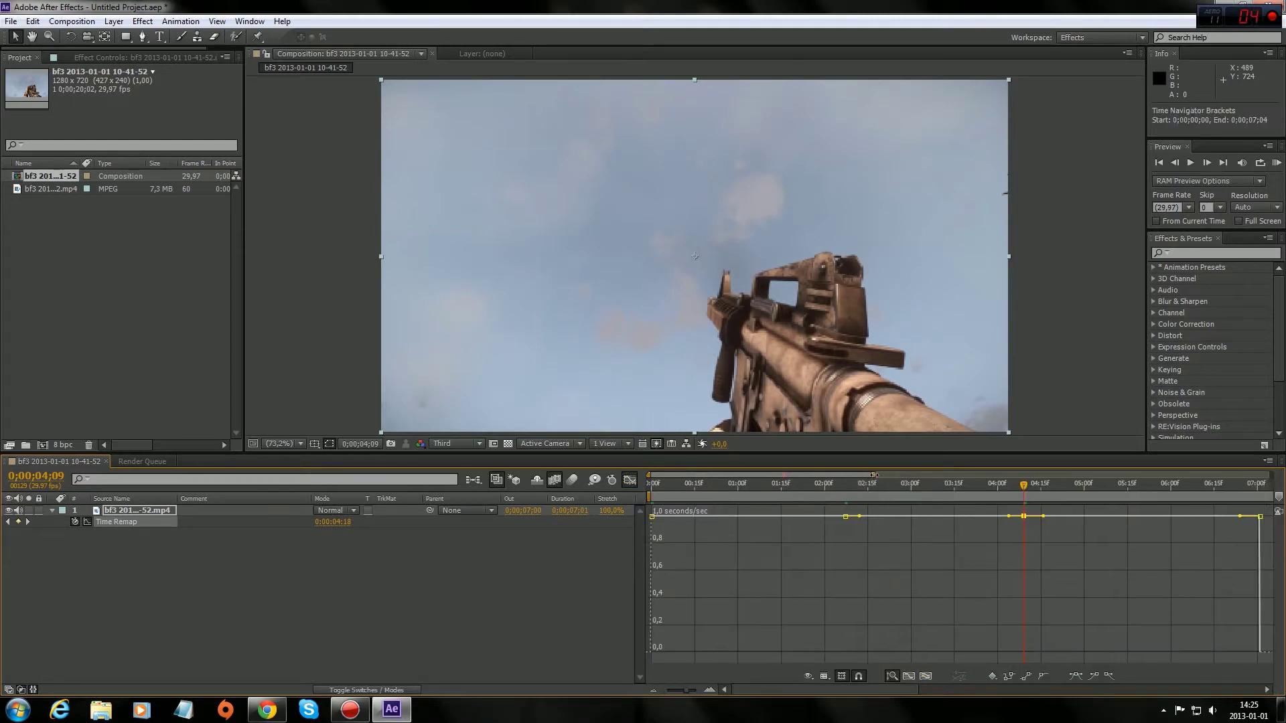
{"action": "left_click_drag", "start_coordinate": [869, 474], "coordinate": [1271, 474]}
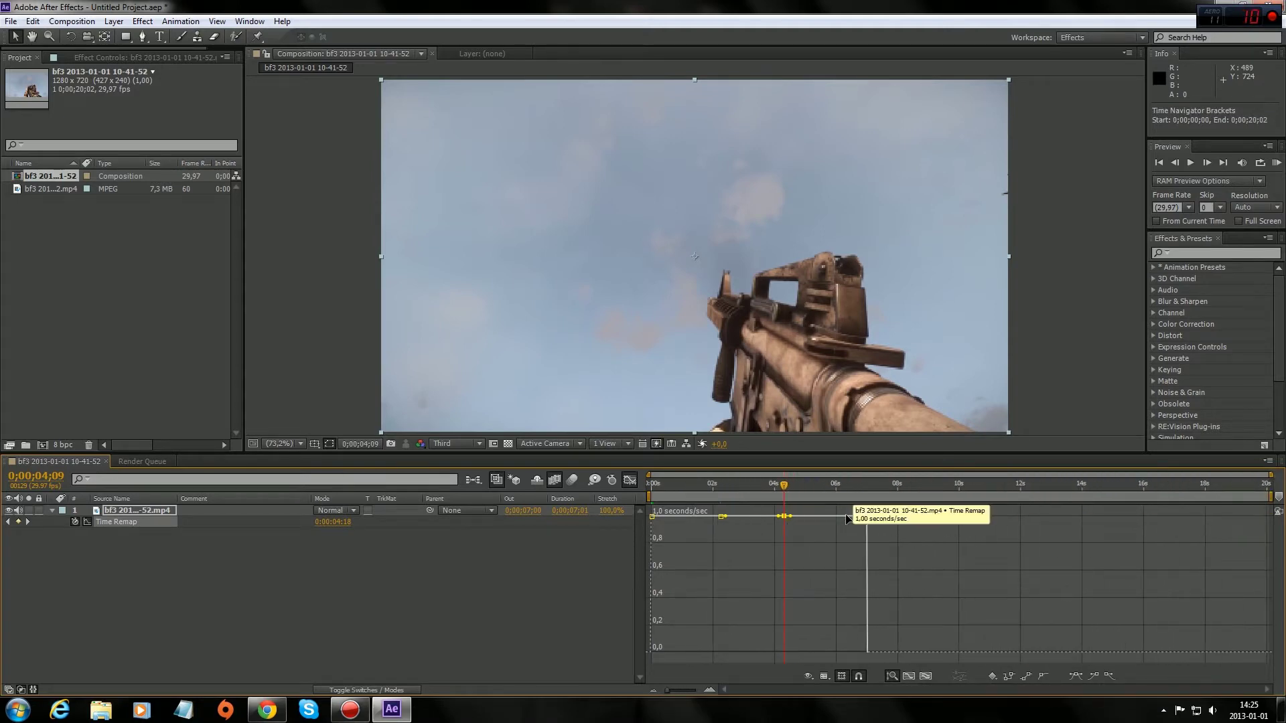
{"action": "mouse_move", "coordinate": [833, 521]}
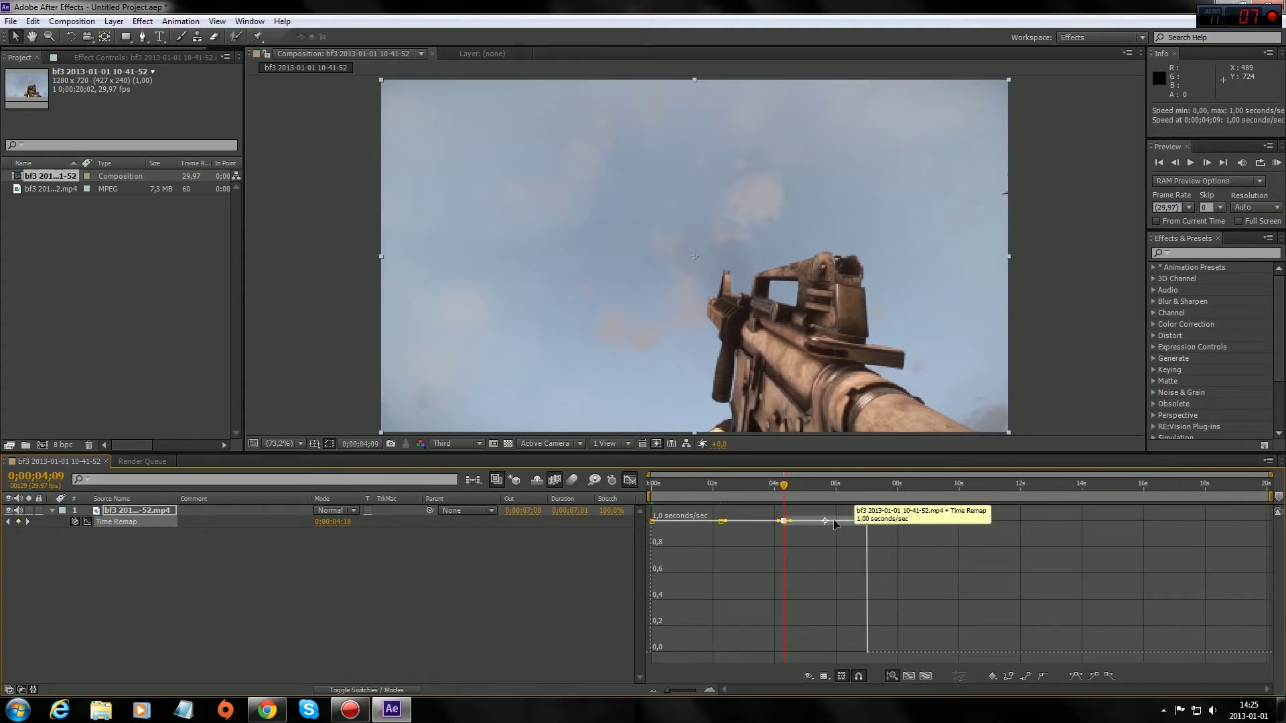
{"action": "left_click", "coordinate": [862, 526]}
{"action": "left_click_drag", "start_coordinate": [848, 519], "coordinate": [988, 514]}
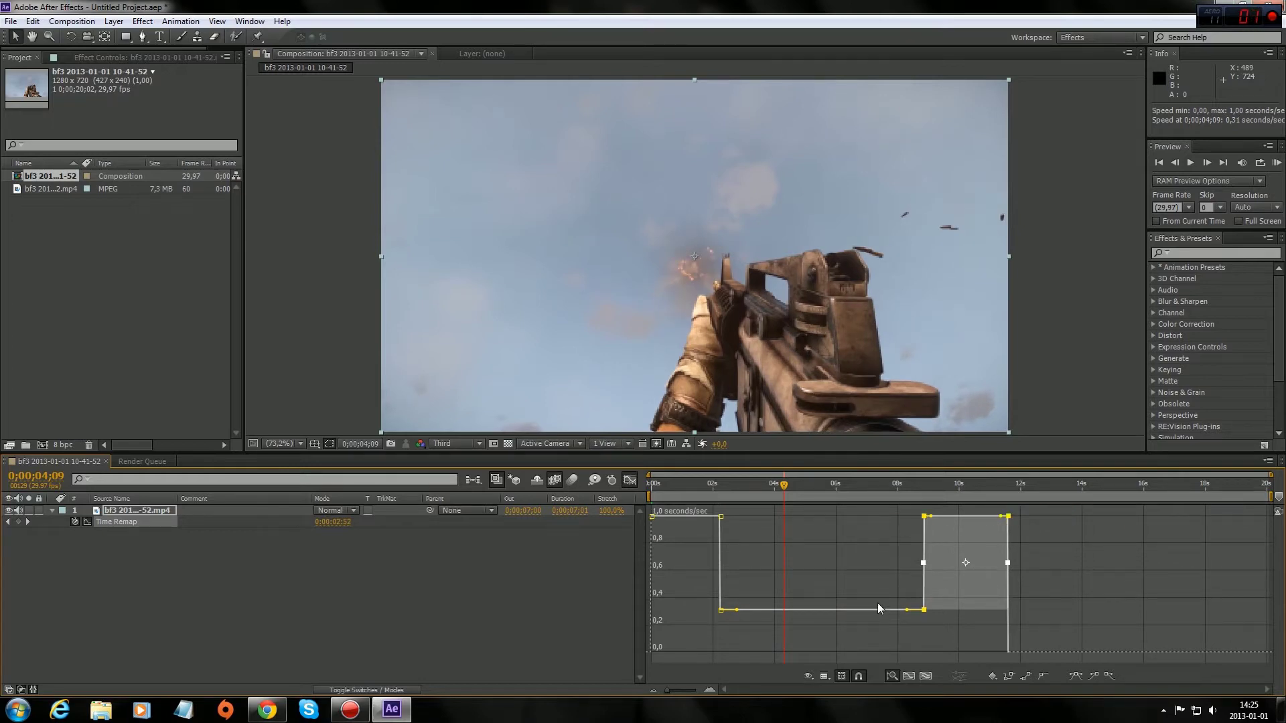
Reshape the speed curve to ease from 1.0 down to about 0.3 seconds/sec
{"action": "left_click", "coordinate": [715, 638]}
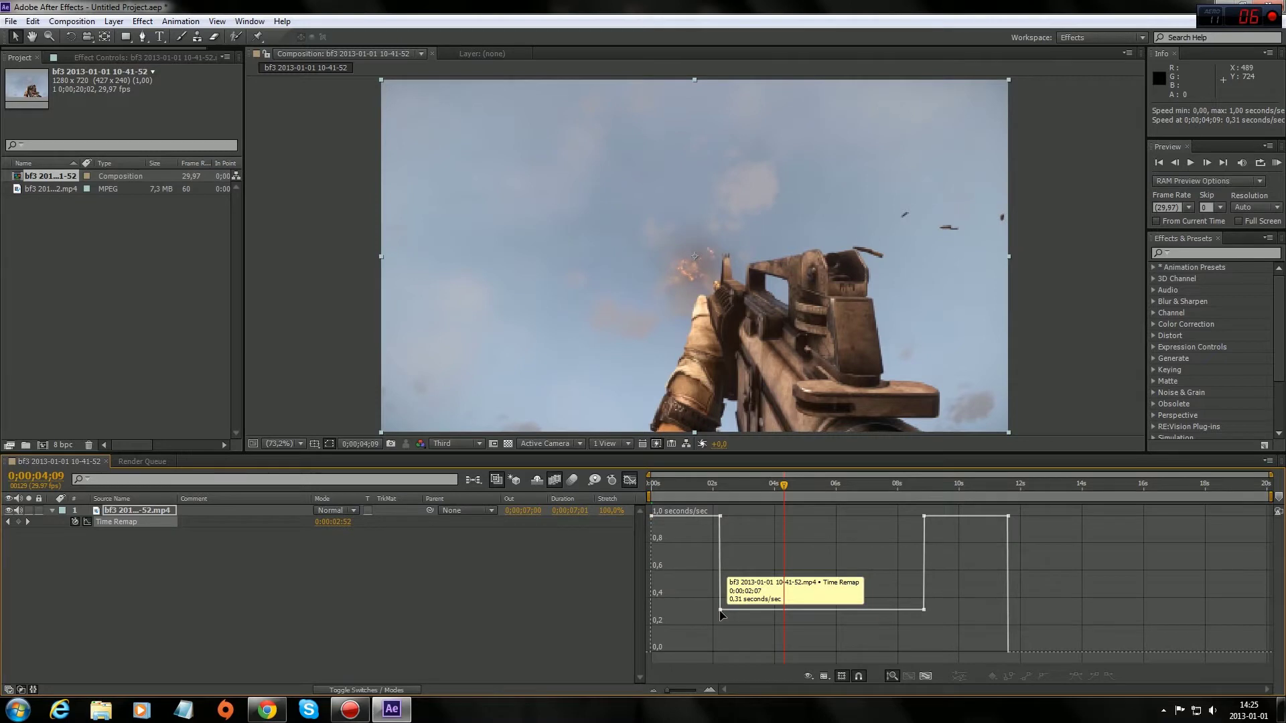
{"action": "left_click", "coordinate": [720, 610]}
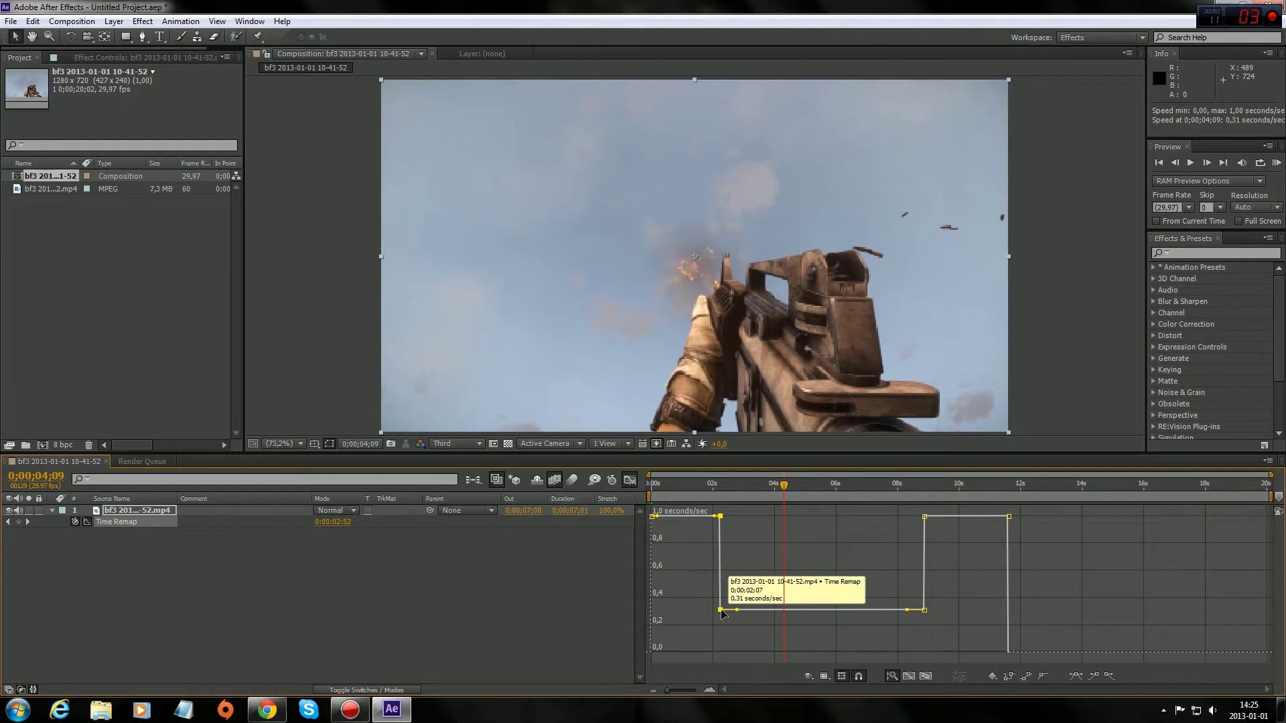
{"action": "left_click_drag", "start_coordinate": [721, 611], "coordinate": [721, 522]}
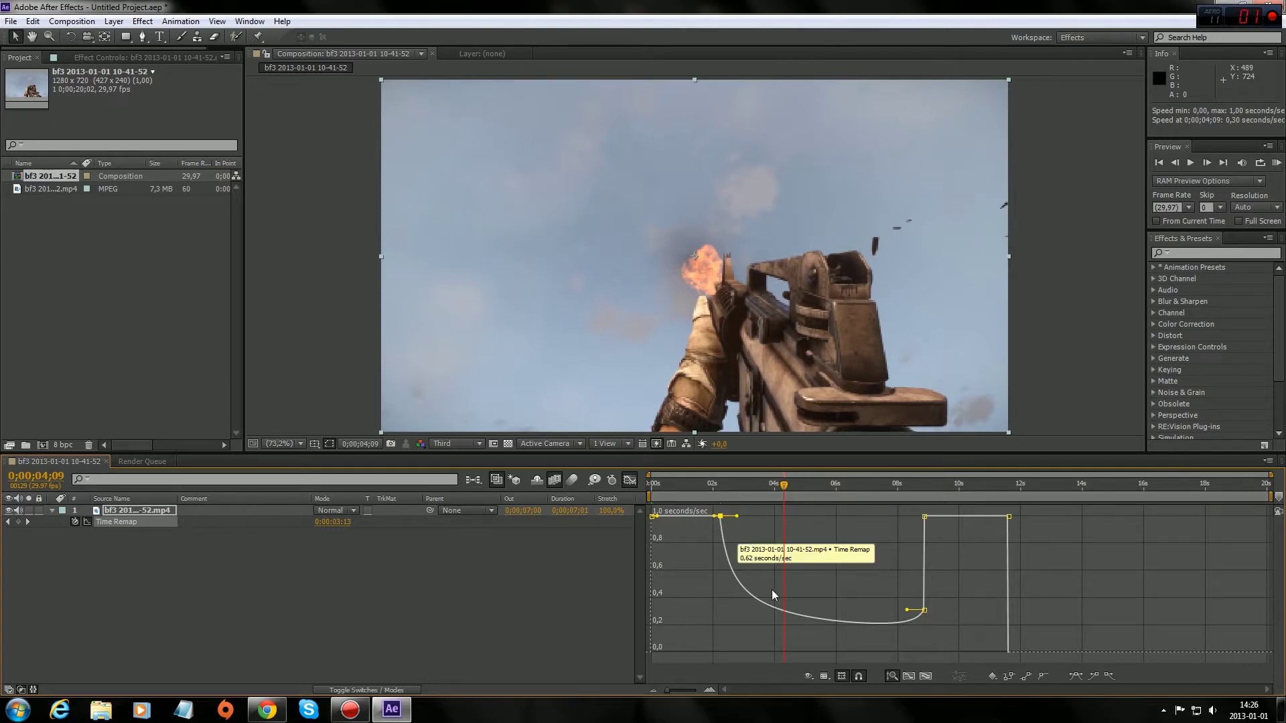
Ease the speed curve's influence handles and shift the speed-up keyframes about 1.5 s earlier
{"action": "left_click_drag", "start_coordinate": [906, 610], "coordinate": [908, 610]}
{"action": "left_click_drag", "start_coordinate": [736, 517], "coordinate": [754, 517]}
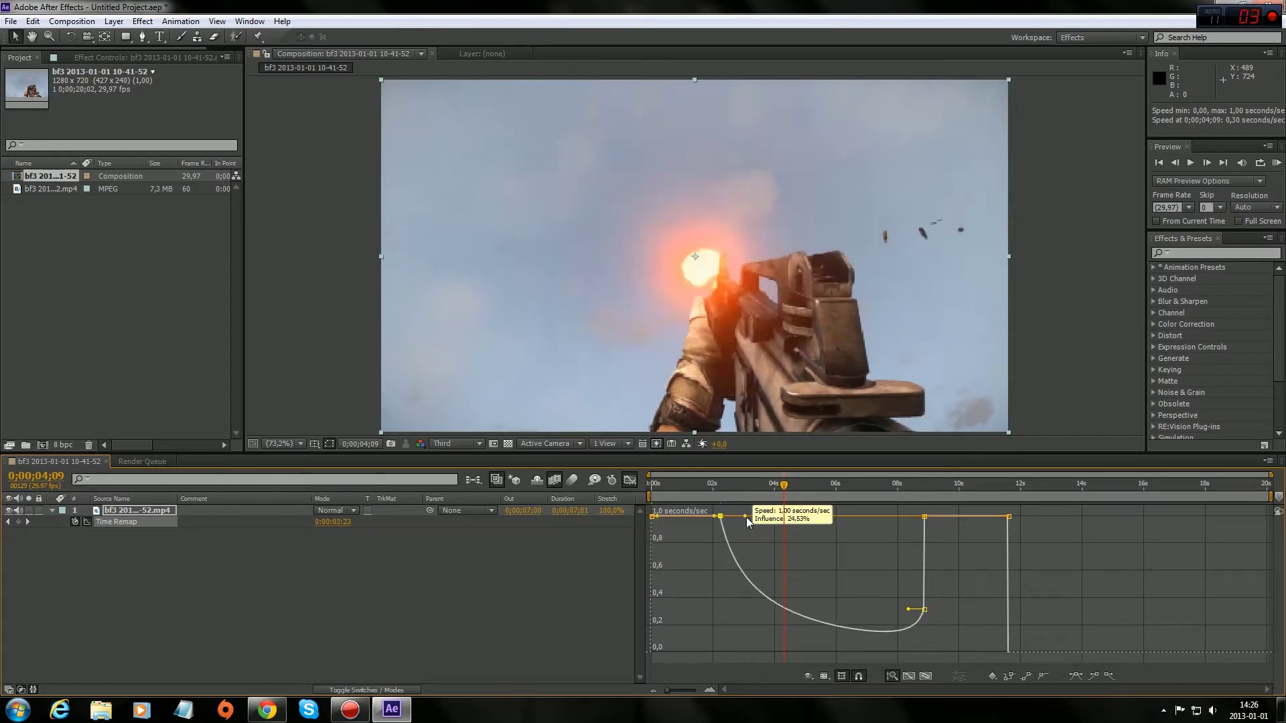
{"action": "left_click", "coordinate": [980, 516]}
{"action": "left_click_drag", "start_coordinate": [985, 517], "coordinate": [935, 520]}
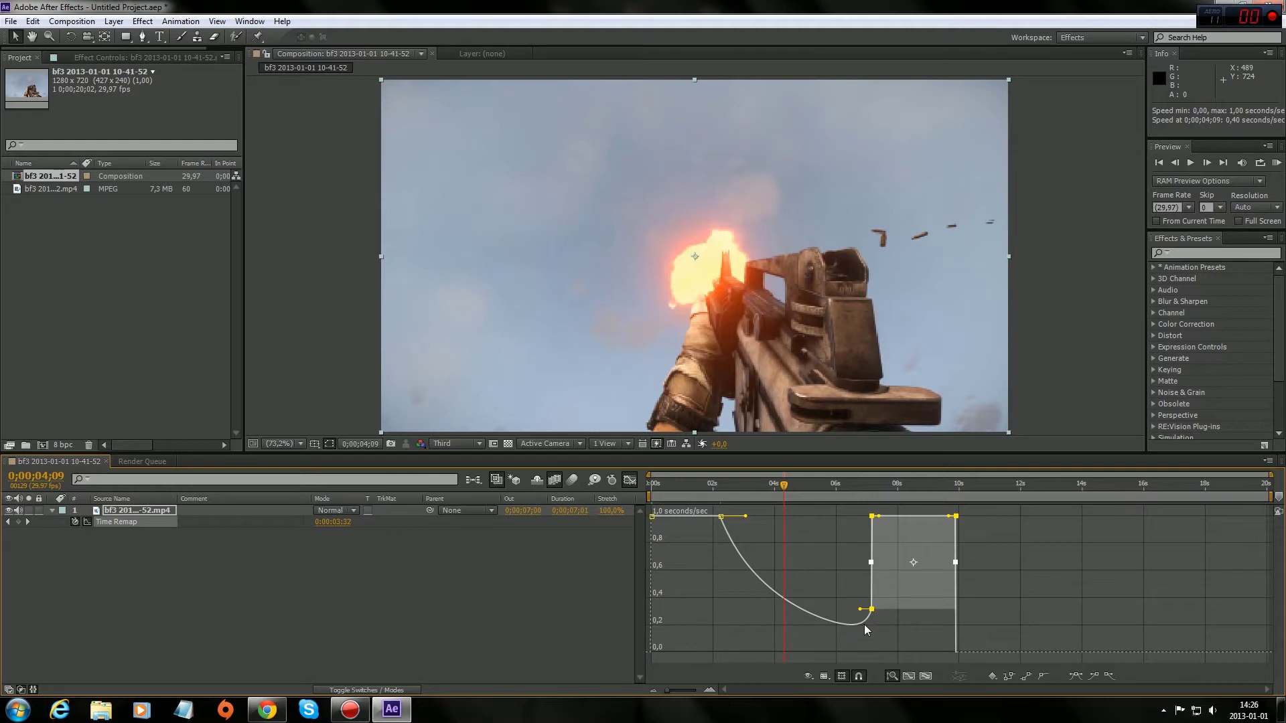
{"action": "left_click_drag", "start_coordinate": [790, 489], "coordinate": [863, 487]}
Back in layer view, extend the clip layer's out point to about 10 seconds
{"action": "left_click", "coordinate": [630, 480]}
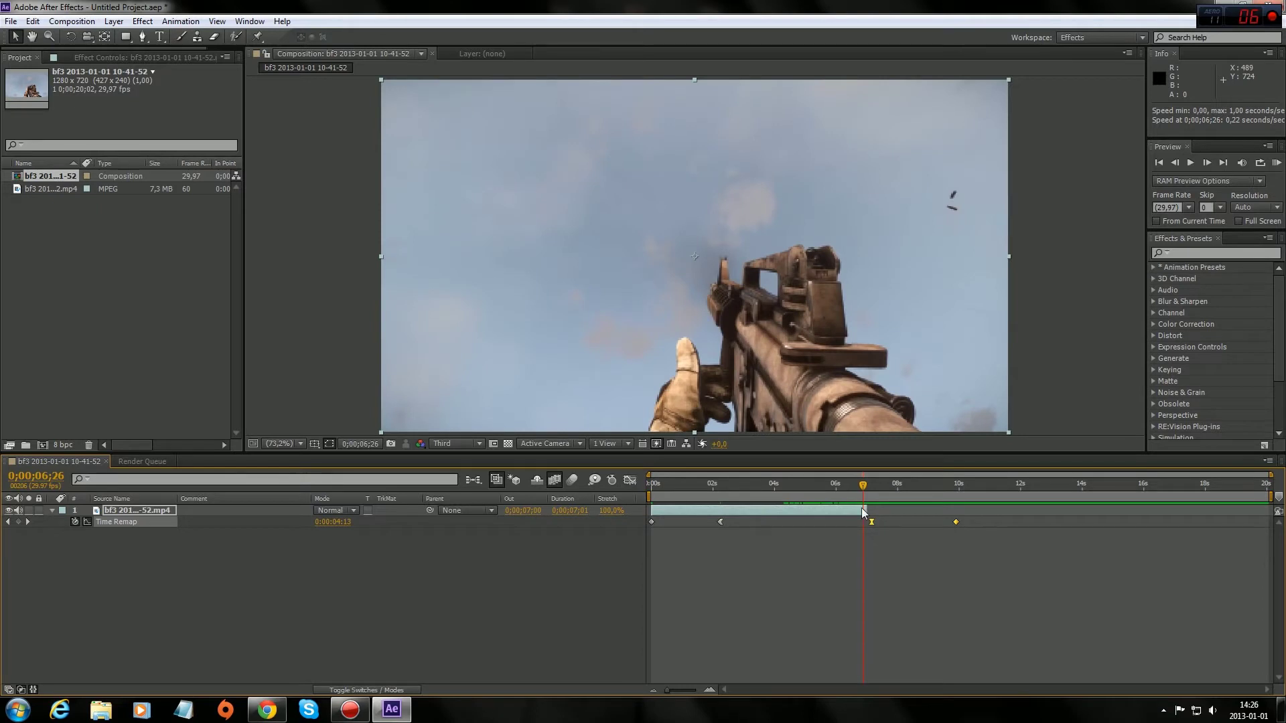
{"action": "left_click_drag", "start_coordinate": [866, 508], "coordinate": [954, 507]}
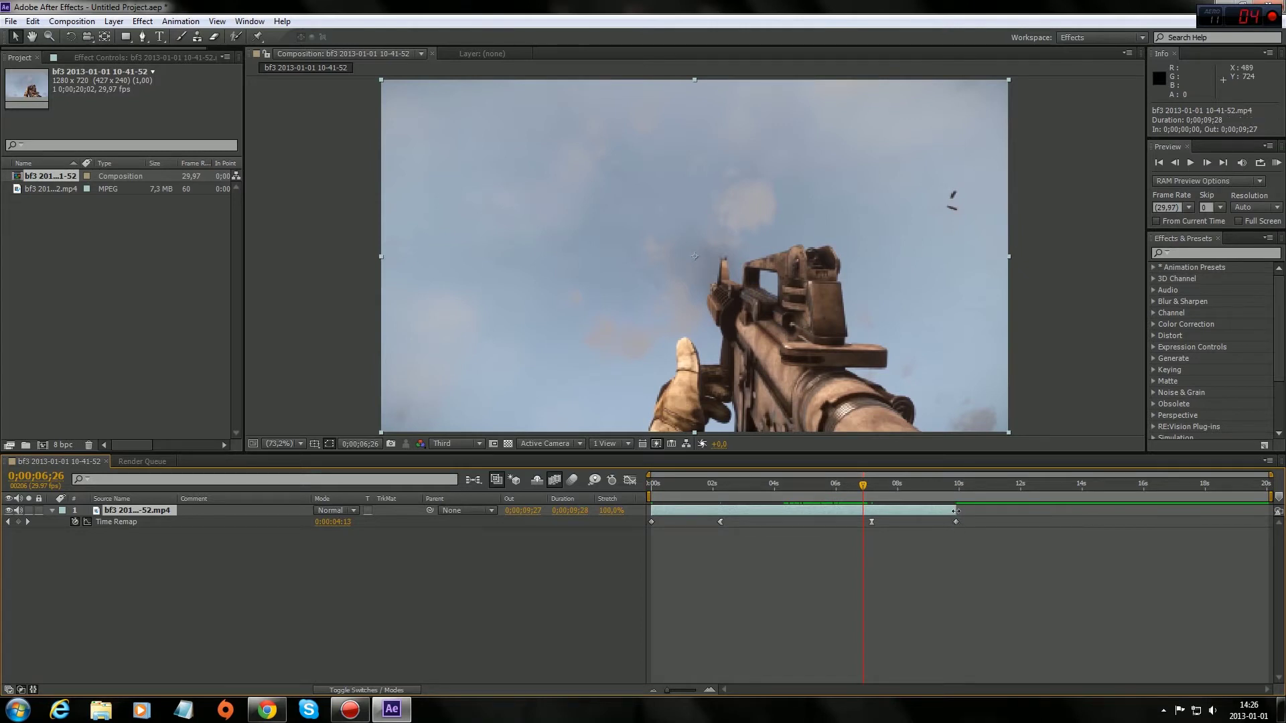
{"action": "left_click_drag", "start_coordinate": [958, 511], "coordinate": [955, 510]}
{"action": "mouse_move", "coordinate": [864, 487]}
{"action": "left_mouse_down"}
{"action": "mouse_move", "coordinate": [959, 485]}
{"action": "mouse_move", "coordinate": [649, 494]}
{"action": "left_mouse_up"}
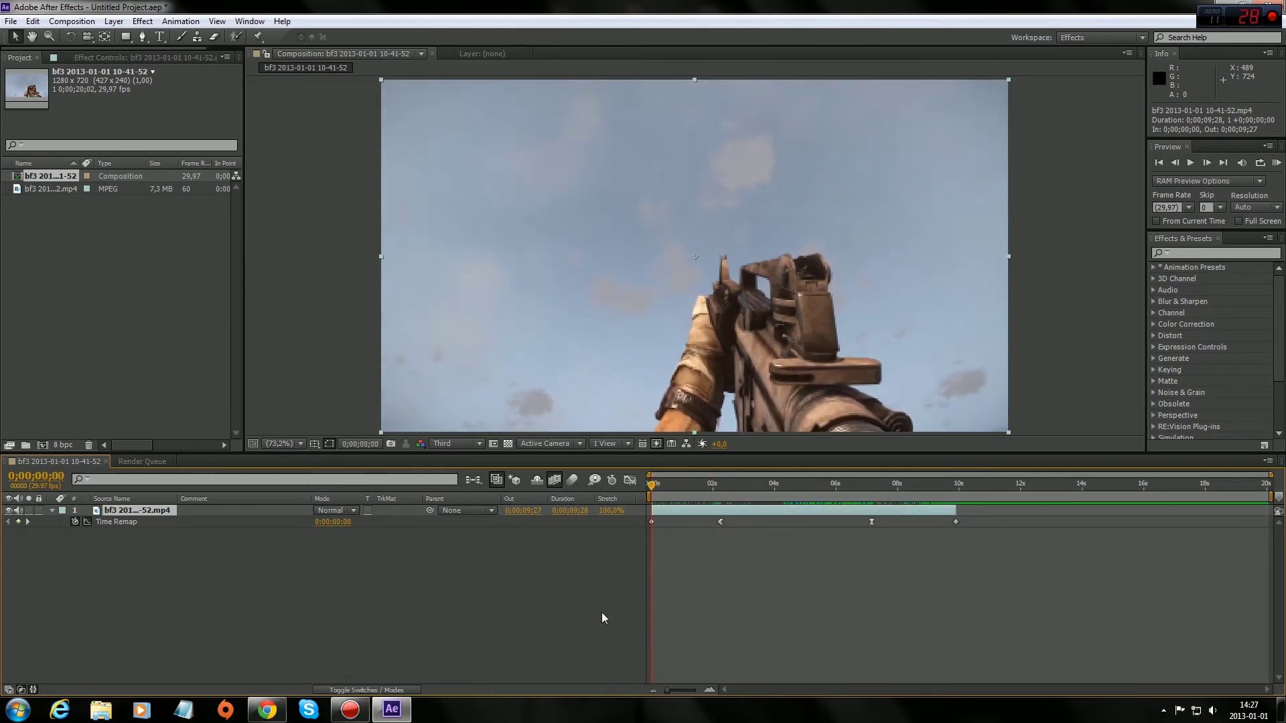
Search Effects & Presets for 'twixtor' and apply Twixtor to the clip layer
{"action": "left_click", "coordinate": [1185, 253]}
{"action": "type", "text": "t"}
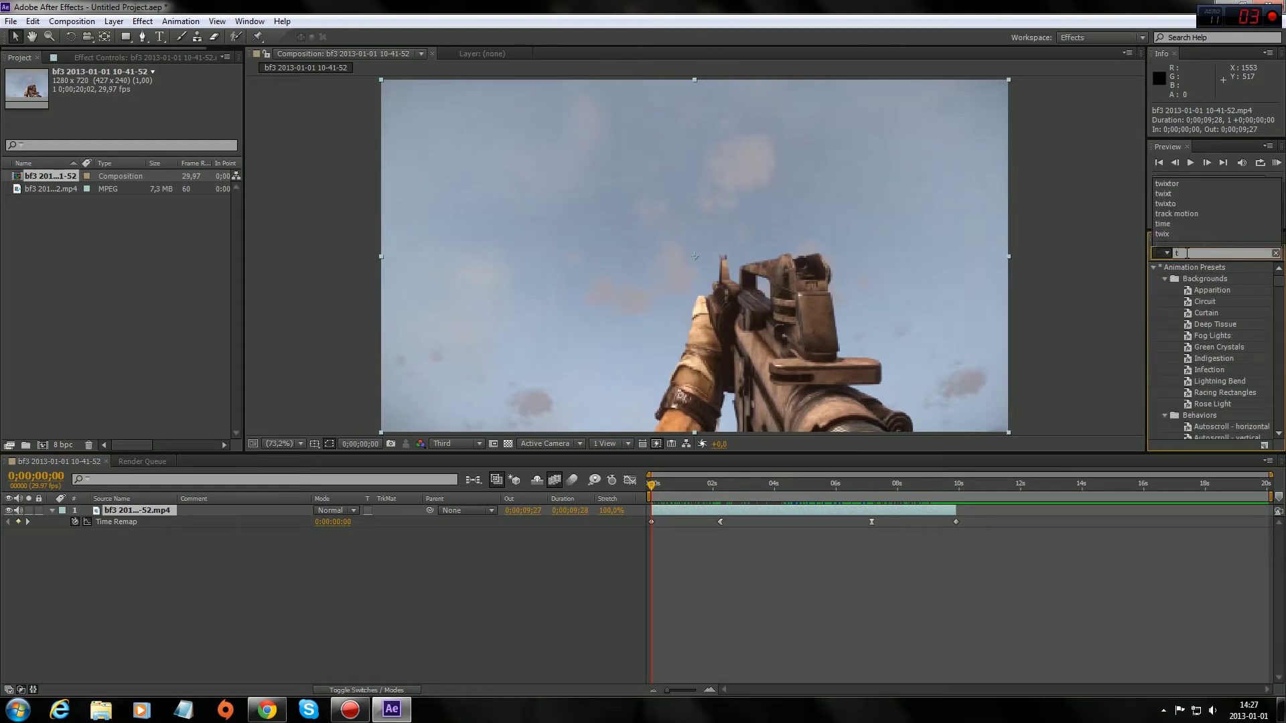
{"action": "type", "text": "wixtor"}
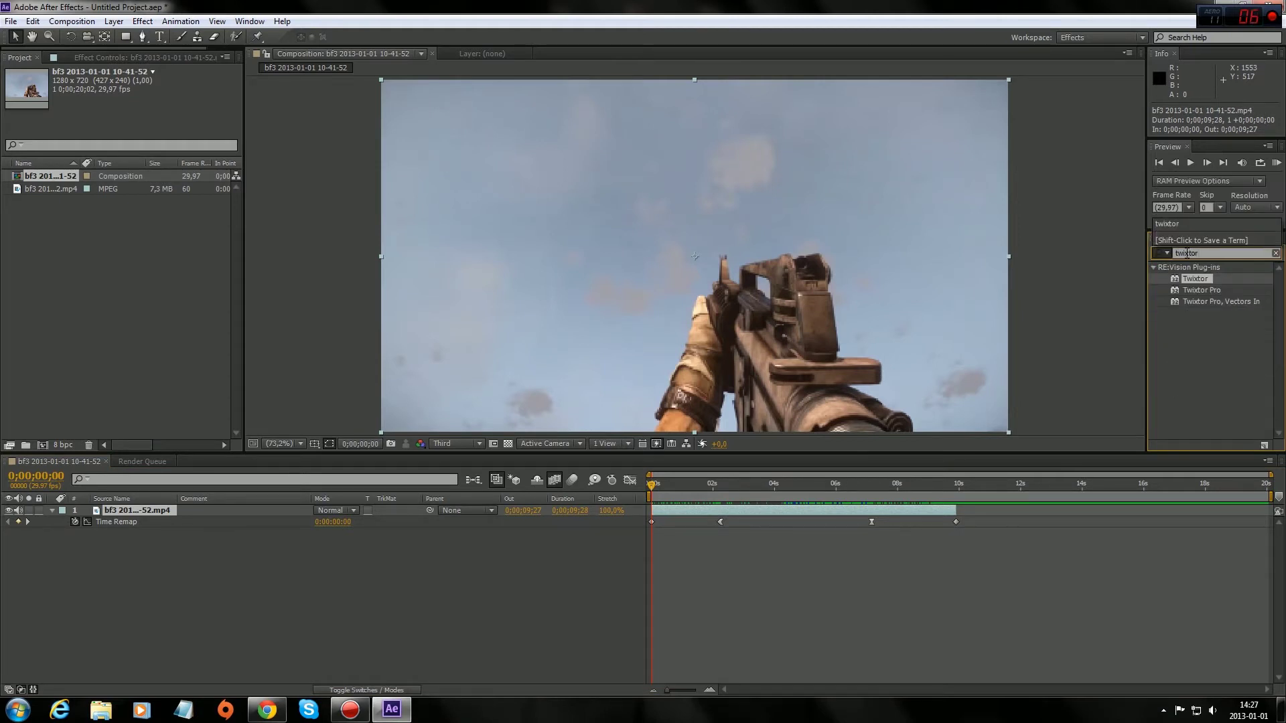
{"action": "mouse_move", "coordinate": [1194, 279]}
{"action": "left_mouse_down"}
{"action": "mouse_move", "coordinate": [436, 484]}
{"action": "mouse_move", "coordinate": [132, 509]}
{"action": "left_mouse_up"}
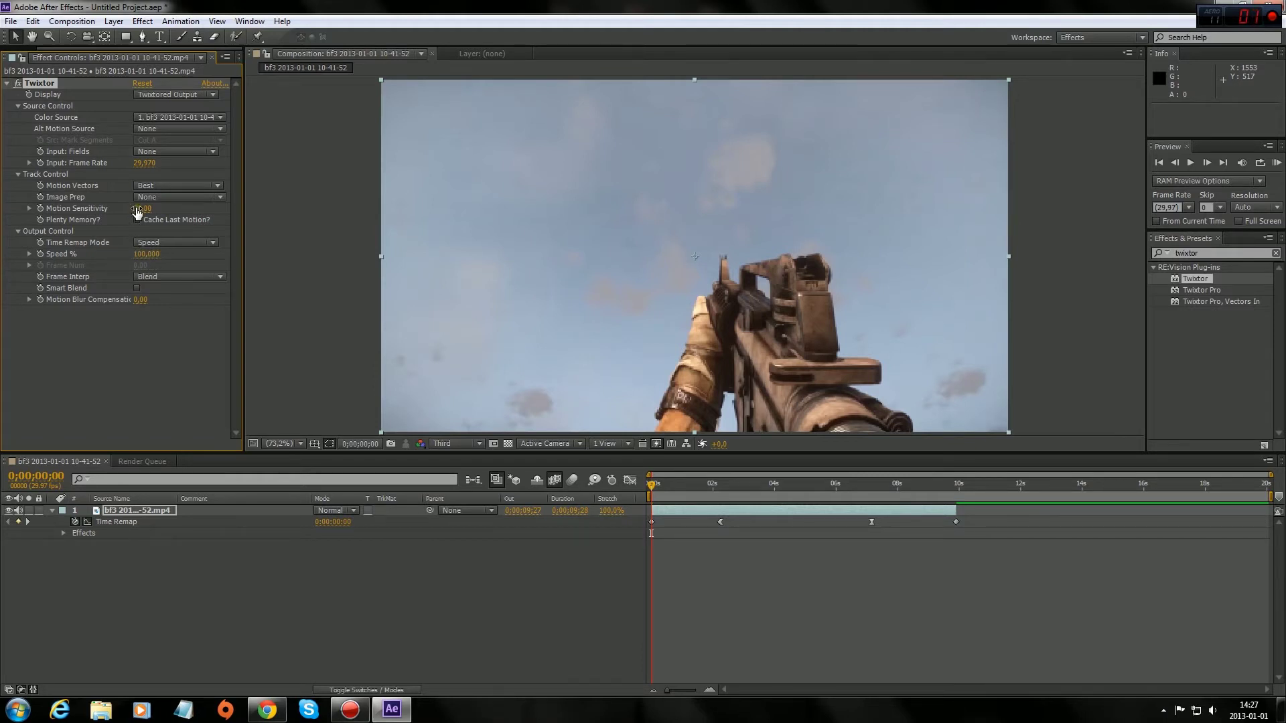
Set Twixtor's Motion Sensitivity to 100 and Input: Frame Rate to 60
{"action": "left_click_drag", "start_coordinate": [142, 209], "coordinate": [190, 203]}
{"action": "left_click", "coordinate": [144, 163]}
{"action": "type", "text": "60"}
{"action": "key", "text": "Return"}
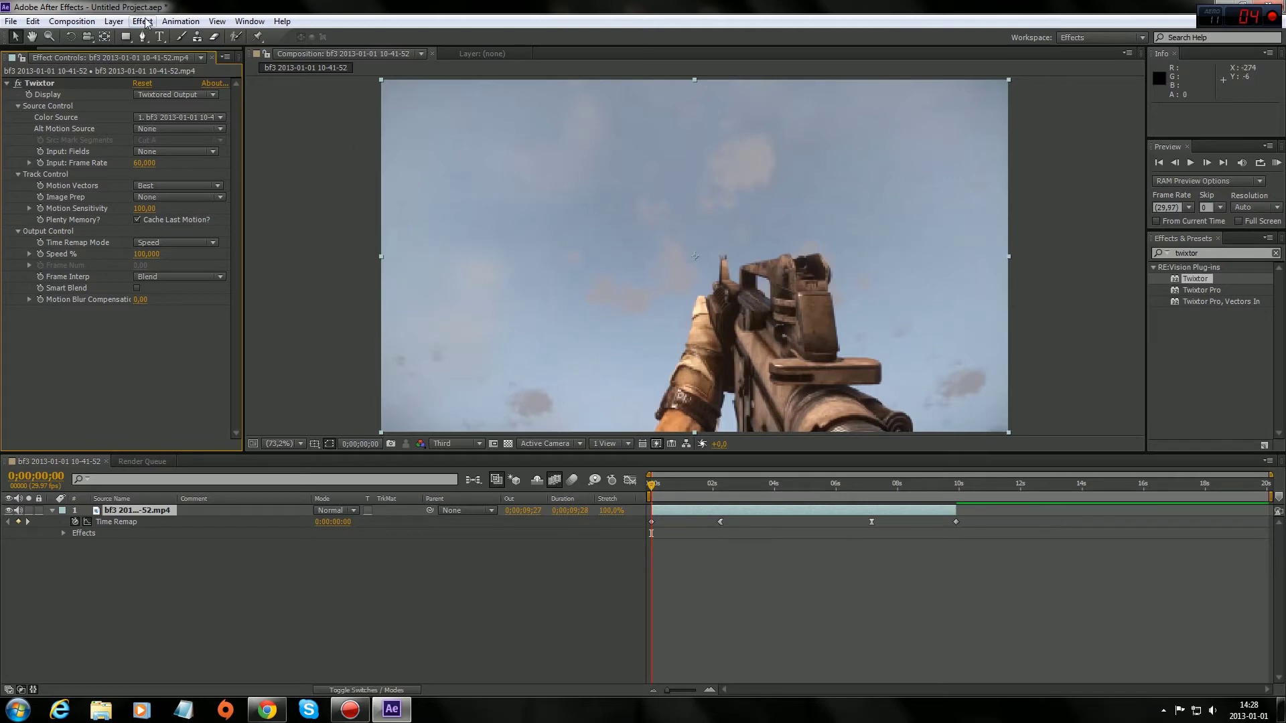
Add the composition to the Render Queue with the H.264 output preset and open its output module settings
{"action": "left_click", "coordinate": [64, 24]}
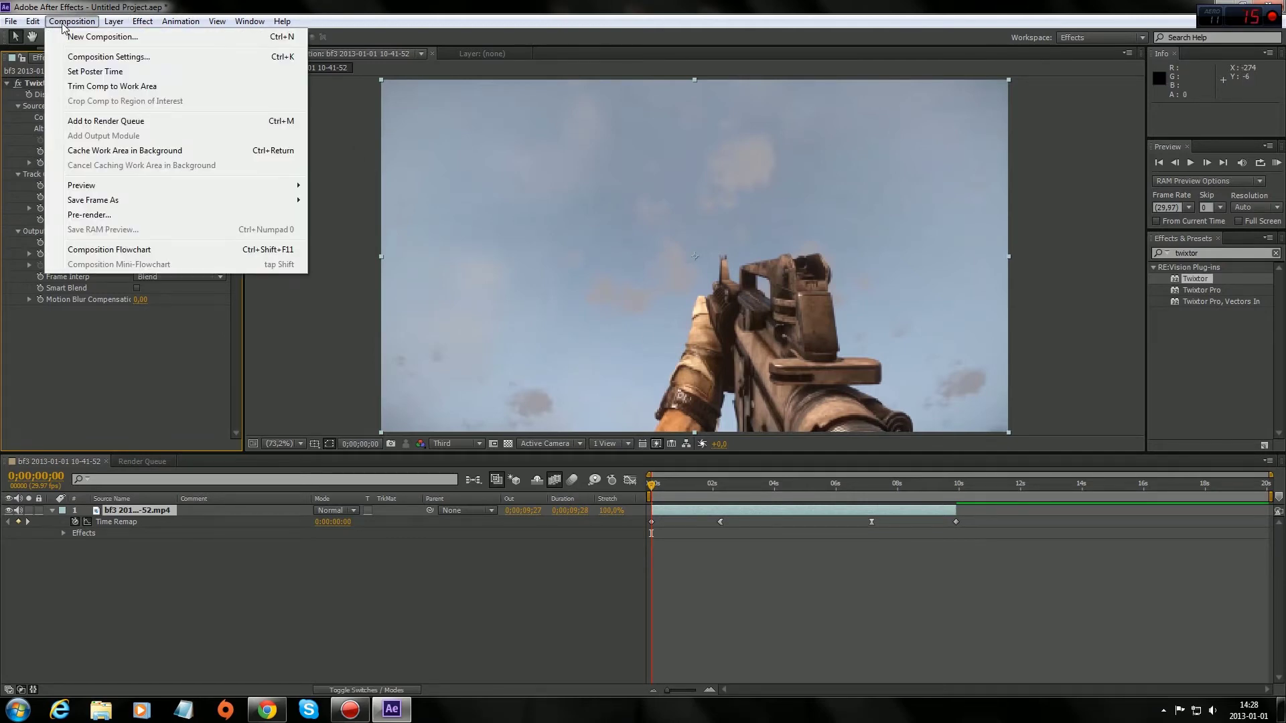
{"action": "left_click", "coordinate": [102, 121]}
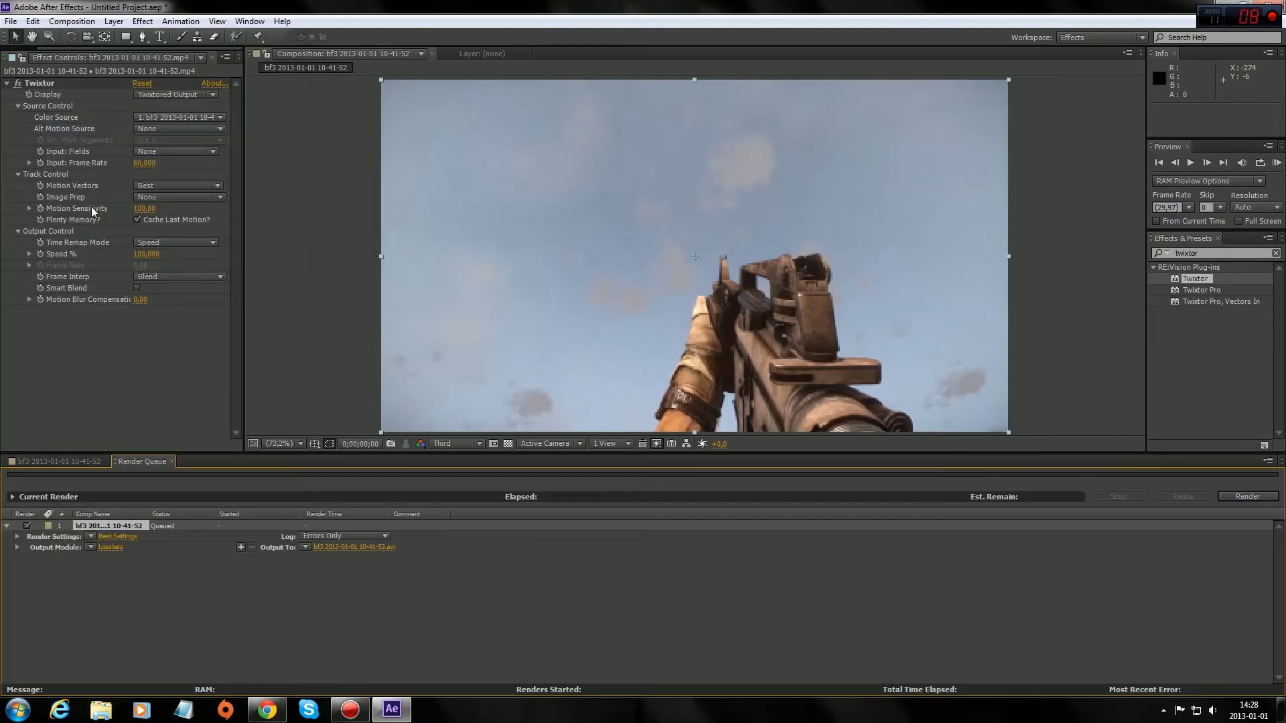
{"action": "left_click", "coordinate": [91, 546]}
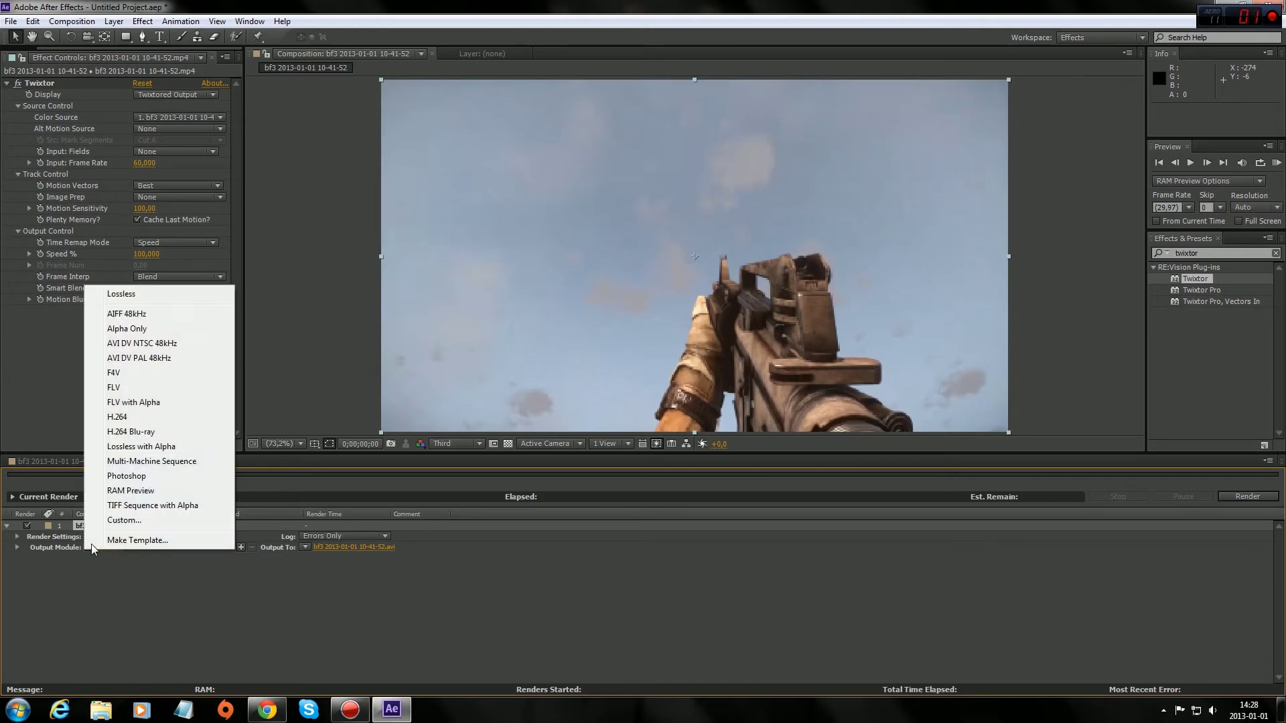
{"action": "left_click", "coordinate": [130, 417]}
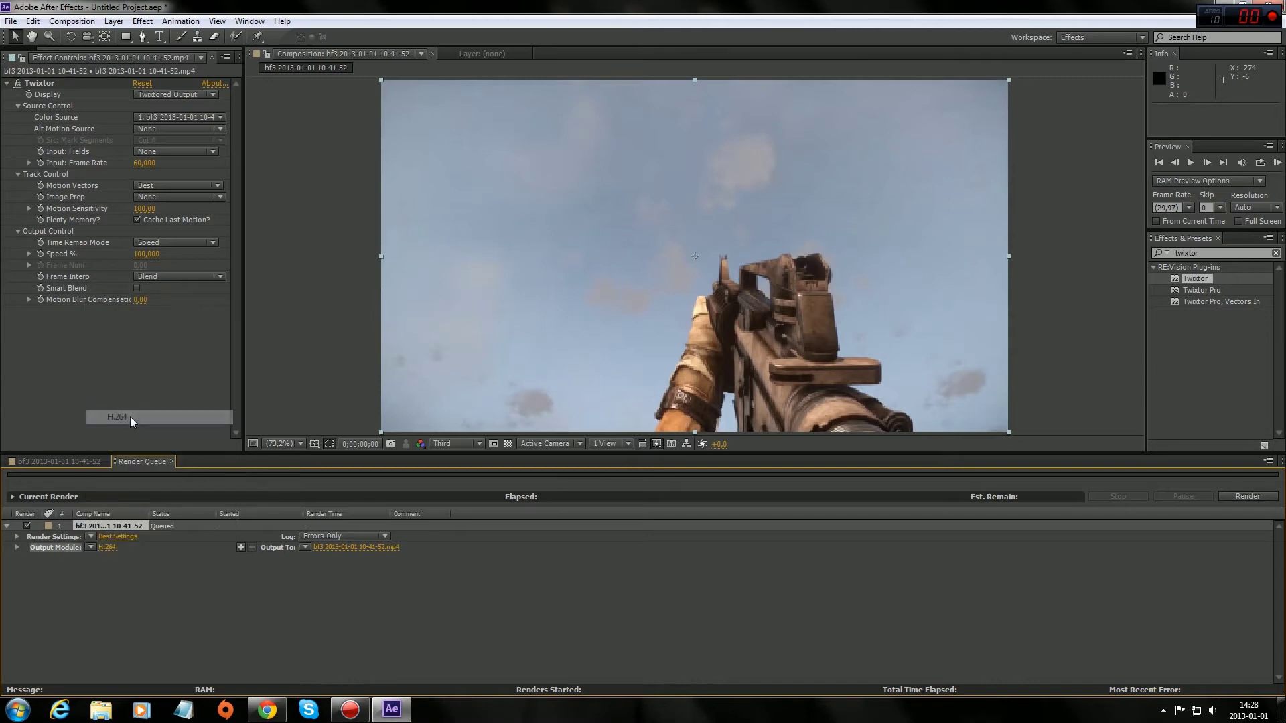
{"action": "left_click", "coordinate": [109, 545]}
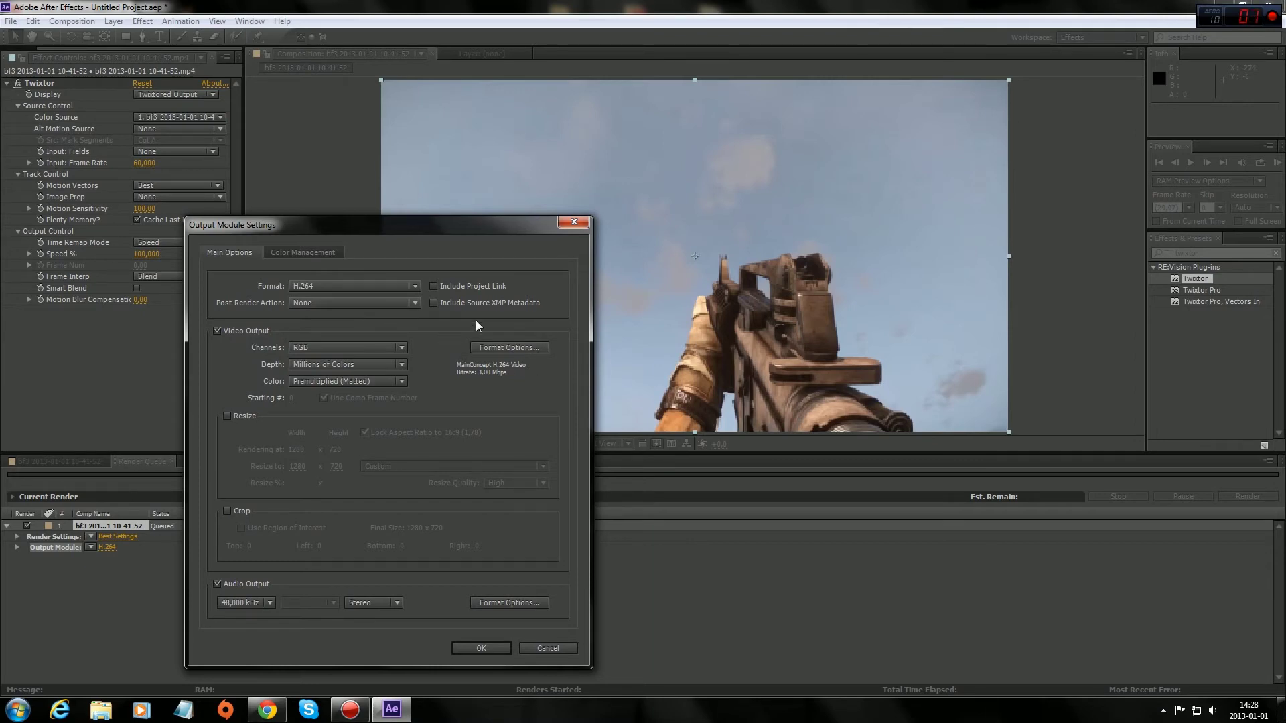
Raise the H.264 target bitrate to 240 Mbps and accept both settings dialogs
{"action": "left_click", "coordinate": [515, 349]}
{"action": "left_click_drag", "start_coordinate": [358, 408], "coordinate": [368, 409]}
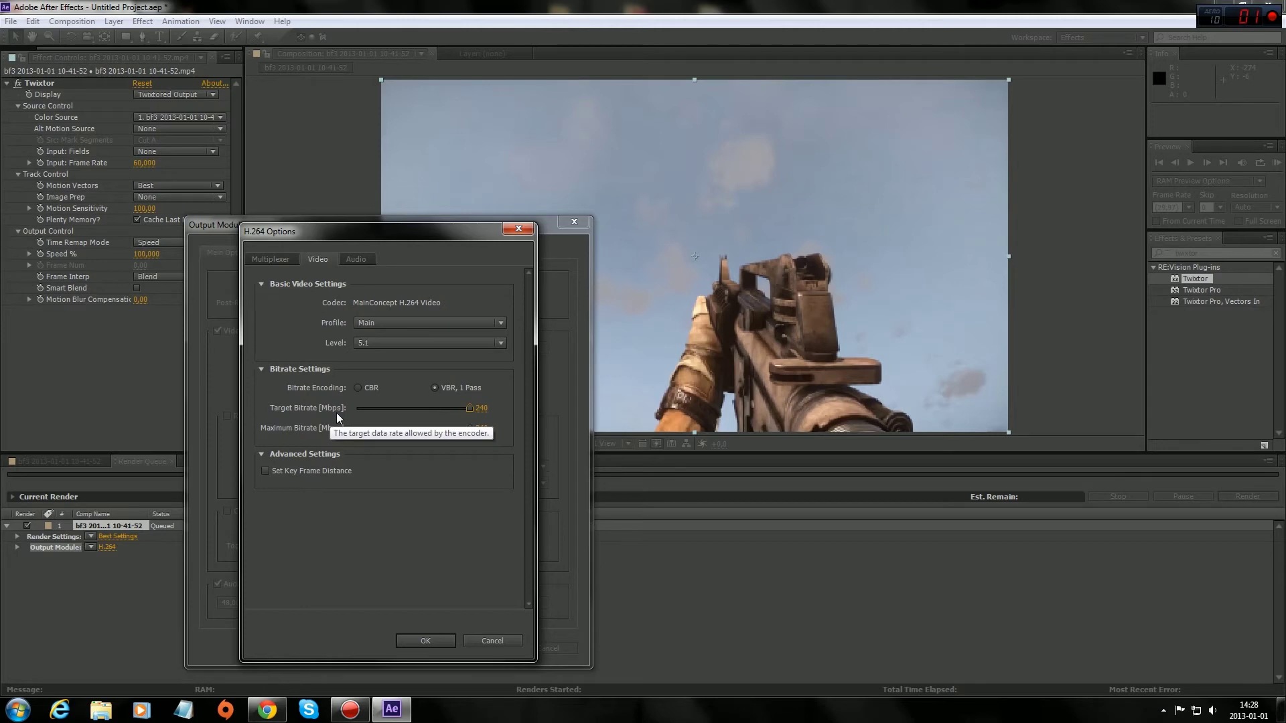
{"action": "left_click", "coordinate": [430, 642]}
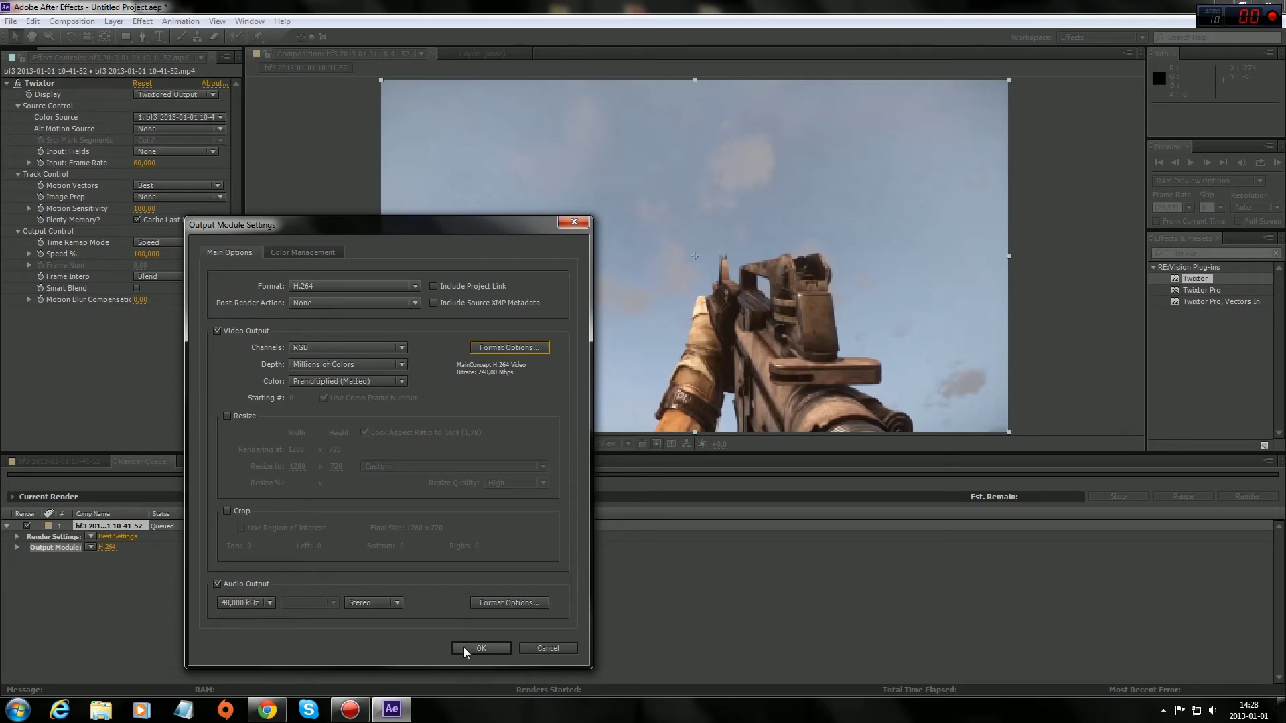
{"action": "left_click", "coordinate": [464, 647]}
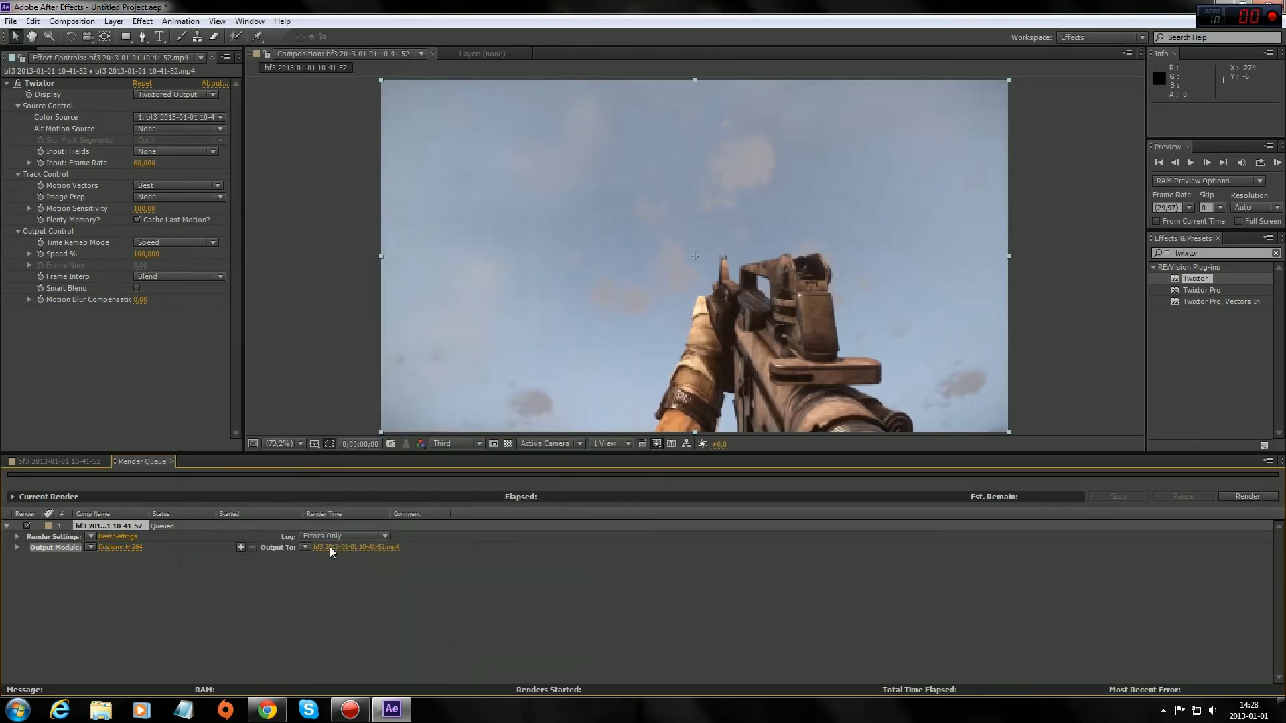
Set the output file to bf3 m4 slow.mp4, overwriting the existing one, and render
{"action": "left_click", "coordinate": [328, 547]}
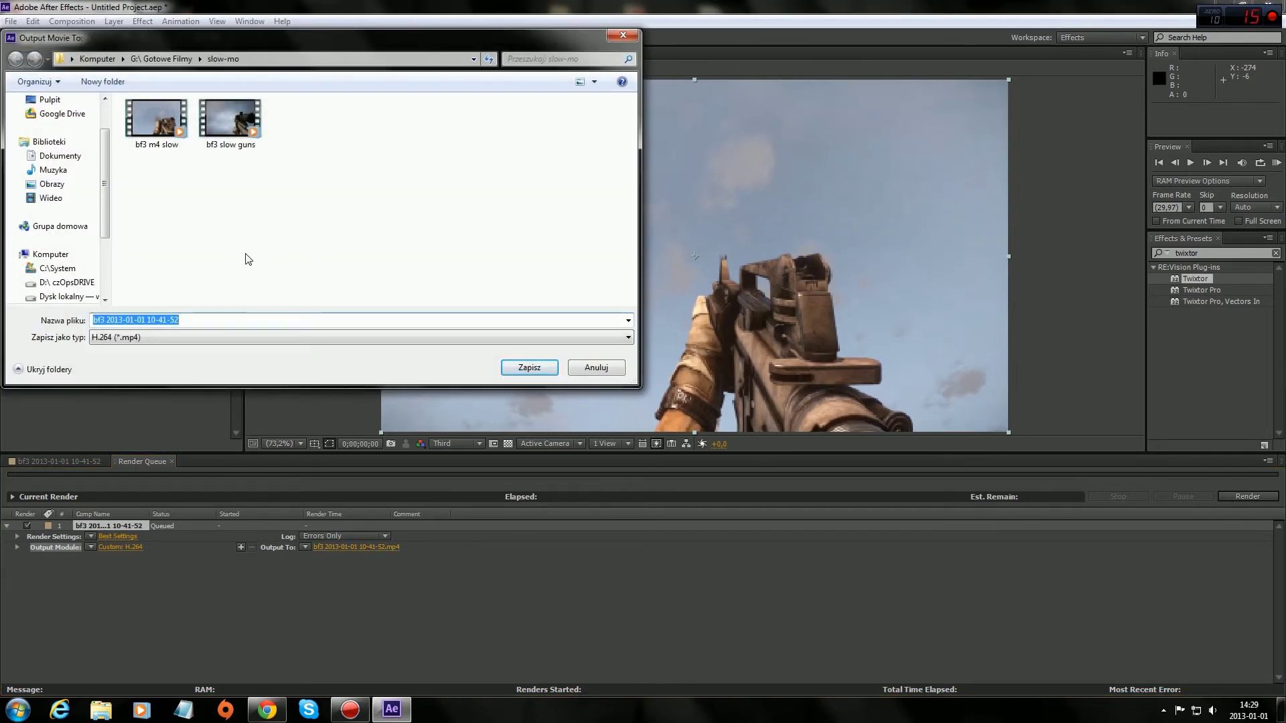
{"action": "type", "text": "bf3 m4 s"}
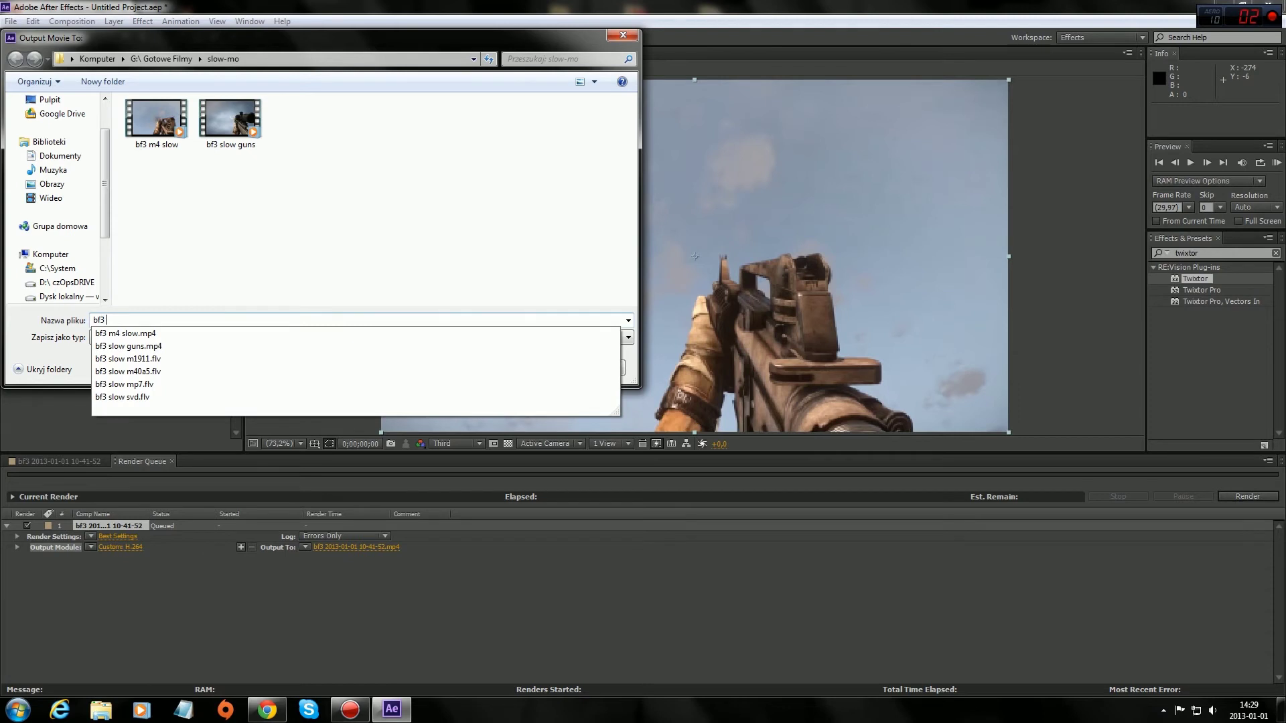
{"action": "type", "text": "low"}
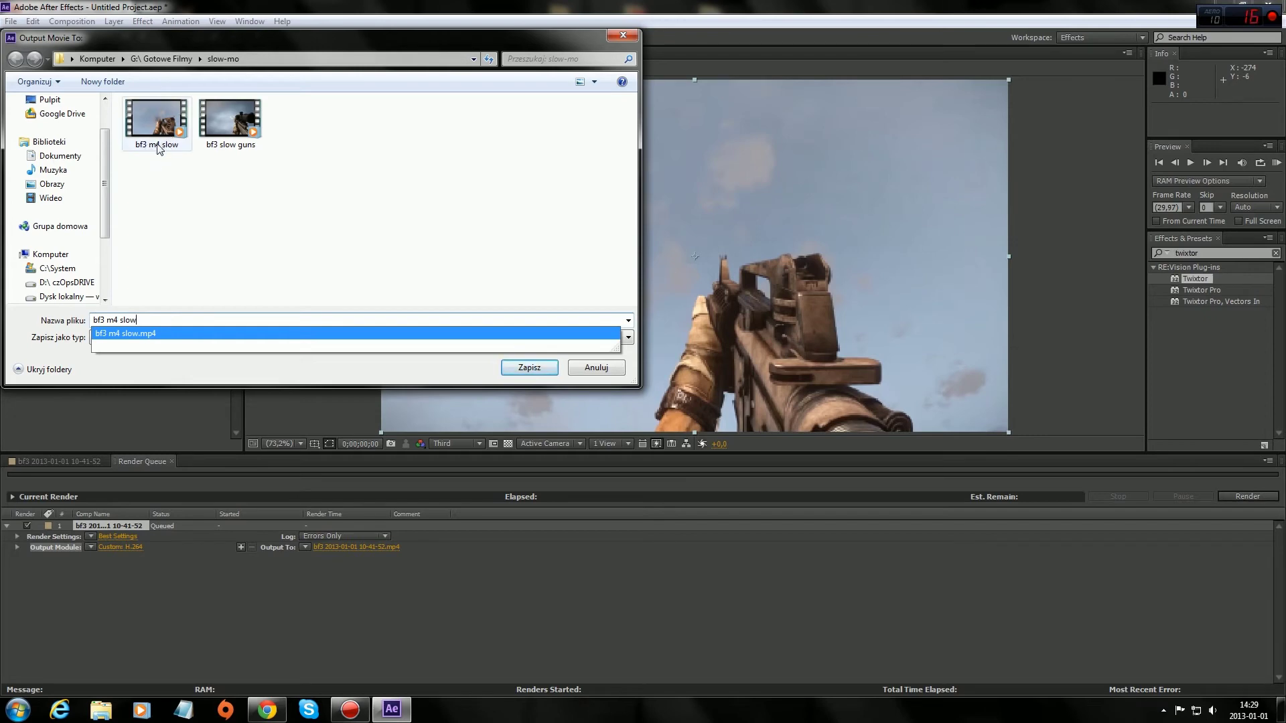
{"action": "left_click", "coordinate": [170, 161]}
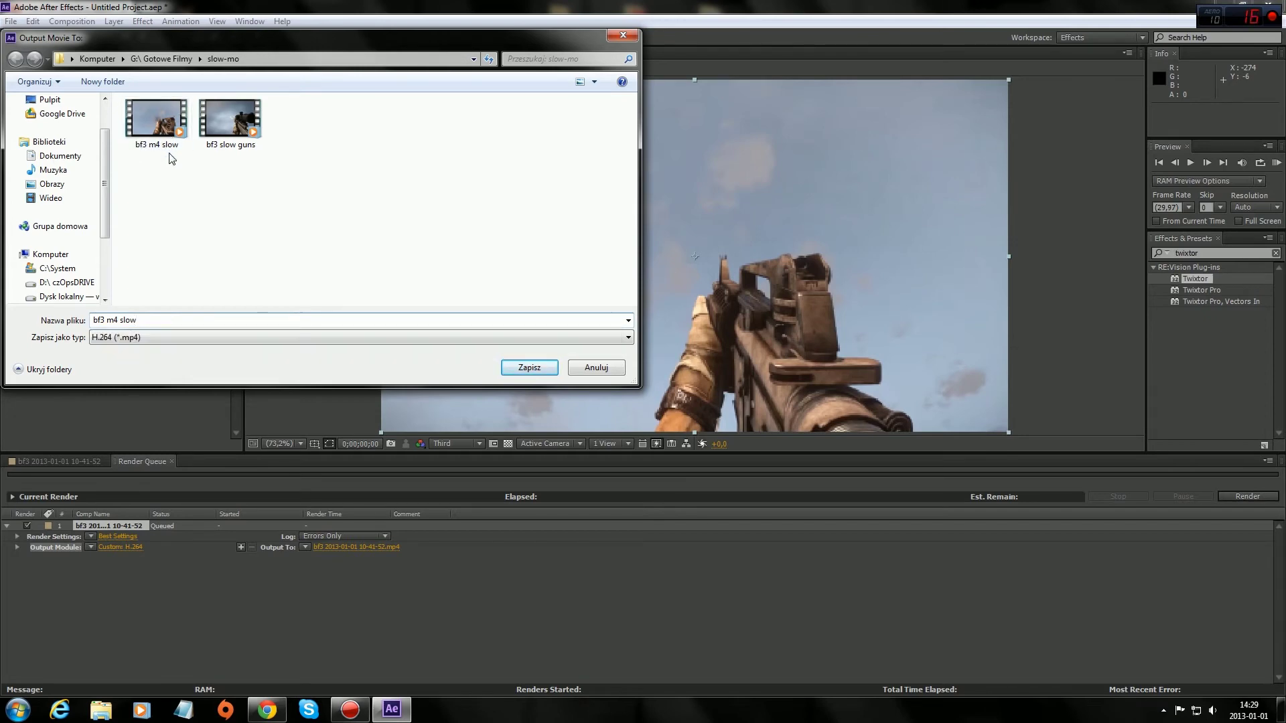
{"action": "left_click", "coordinate": [156, 115]}
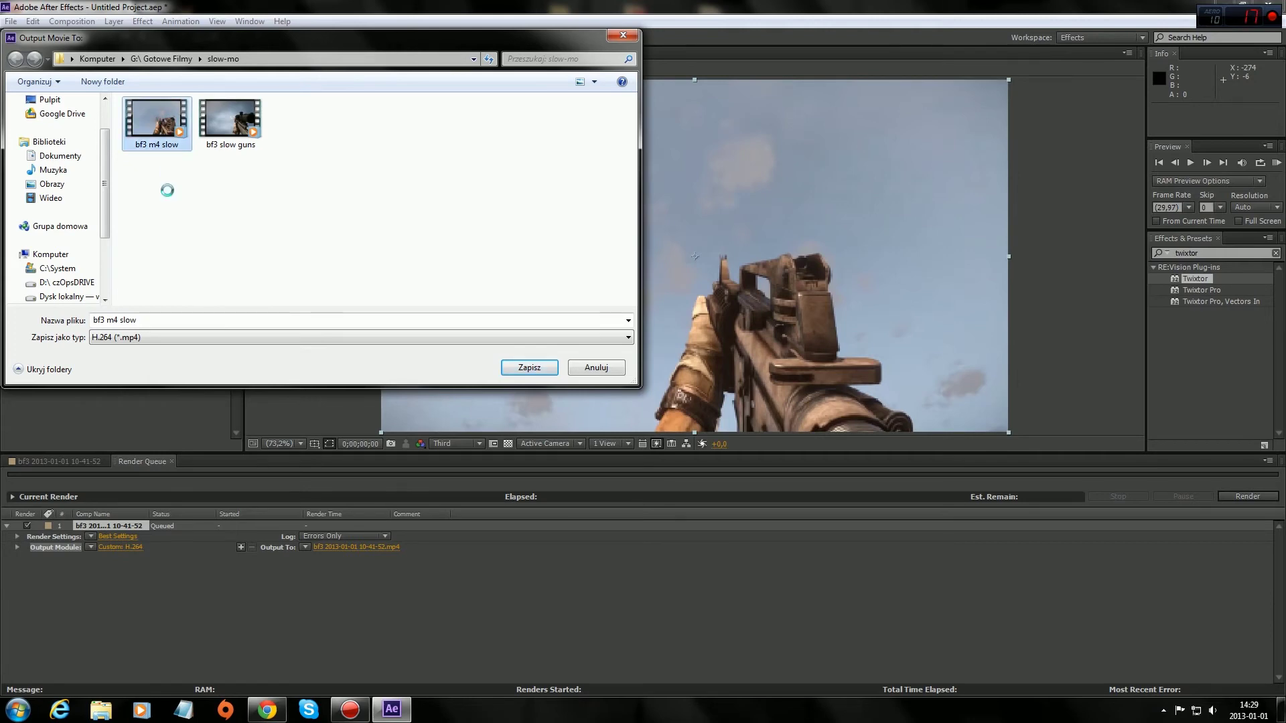
{"action": "key", "text": "Return"}
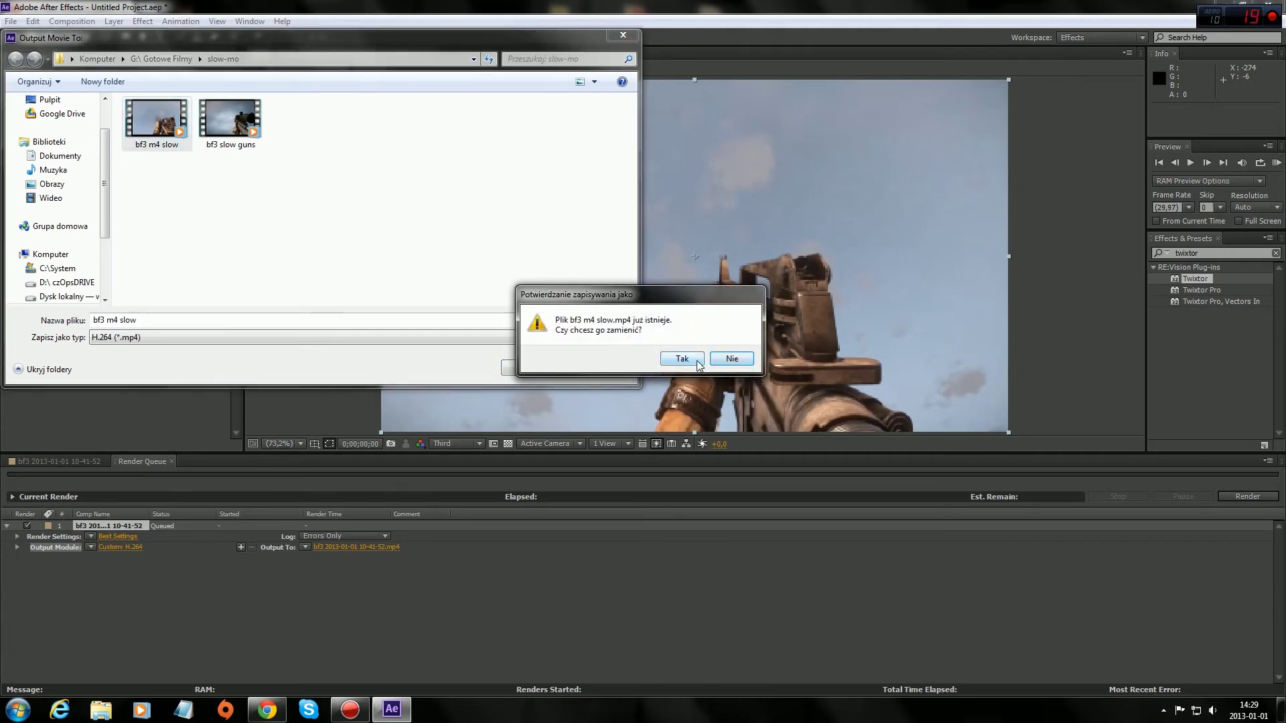
{"action": "left_click", "coordinate": [688, 361]}
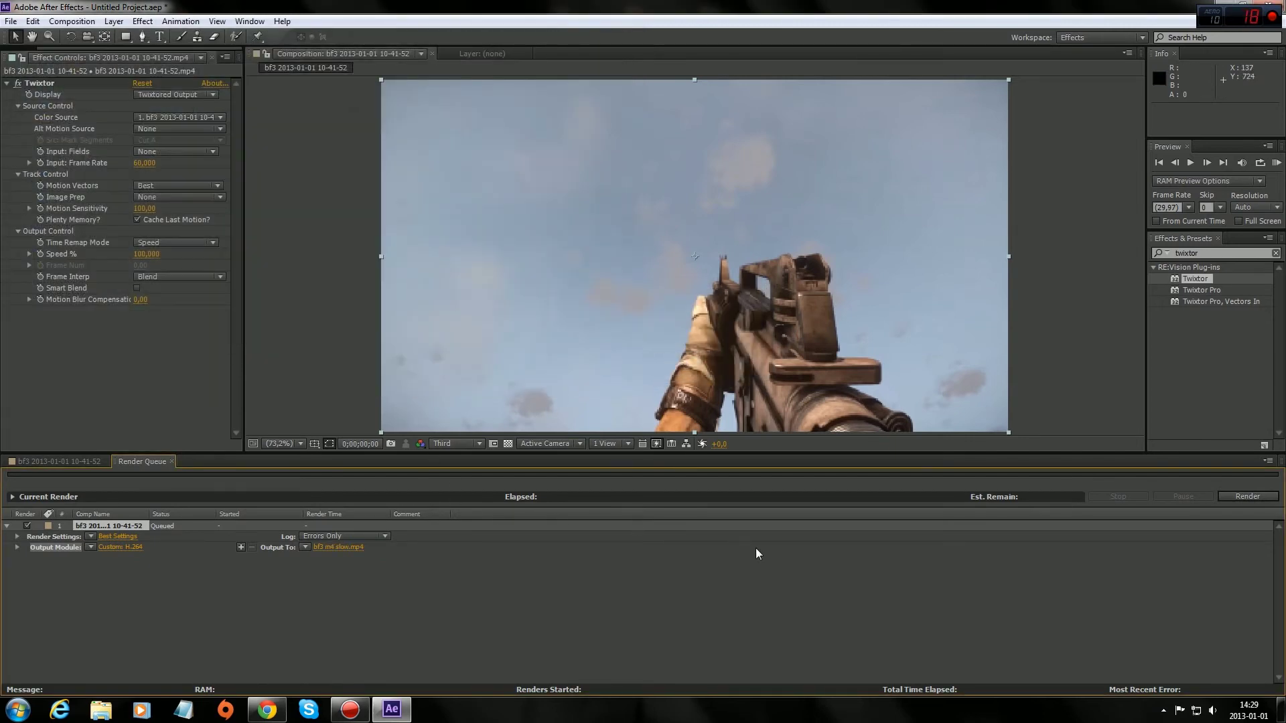
{"action": "left_click", "coordinate": [1248, 496]}
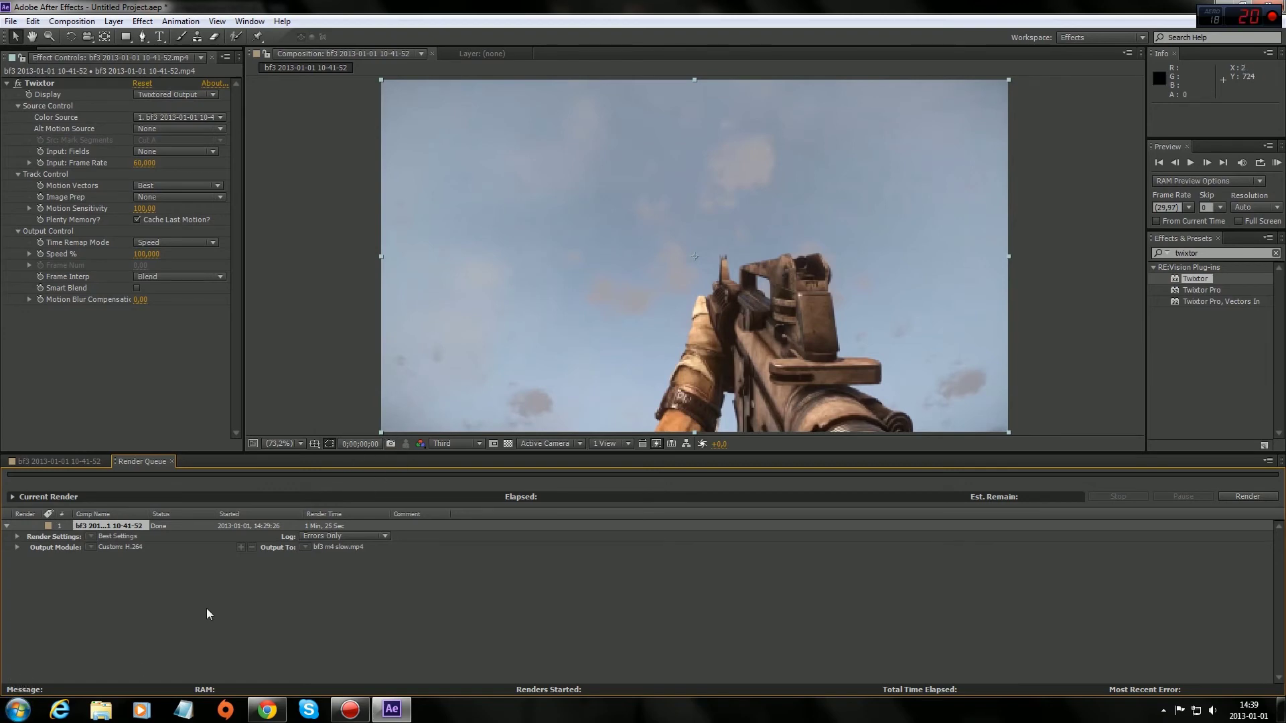
Play bf3 m4 slow from the G:\Gotowe Filmy\slow-mo folder via Explorer
{"action": "left_click", "coordinate": [18, 716]}
{"action": "left_click", "coordinate": [219, 503]}
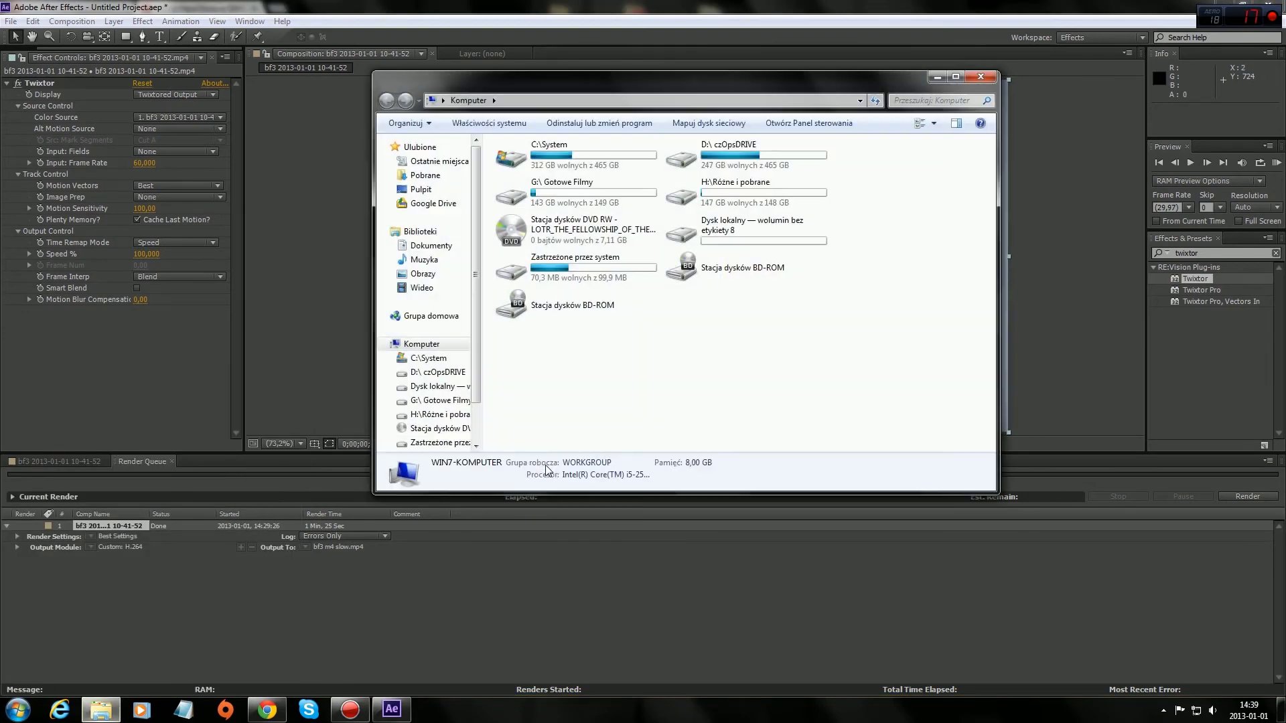
{"action": "double_click", "coordinate": [512, 195]}
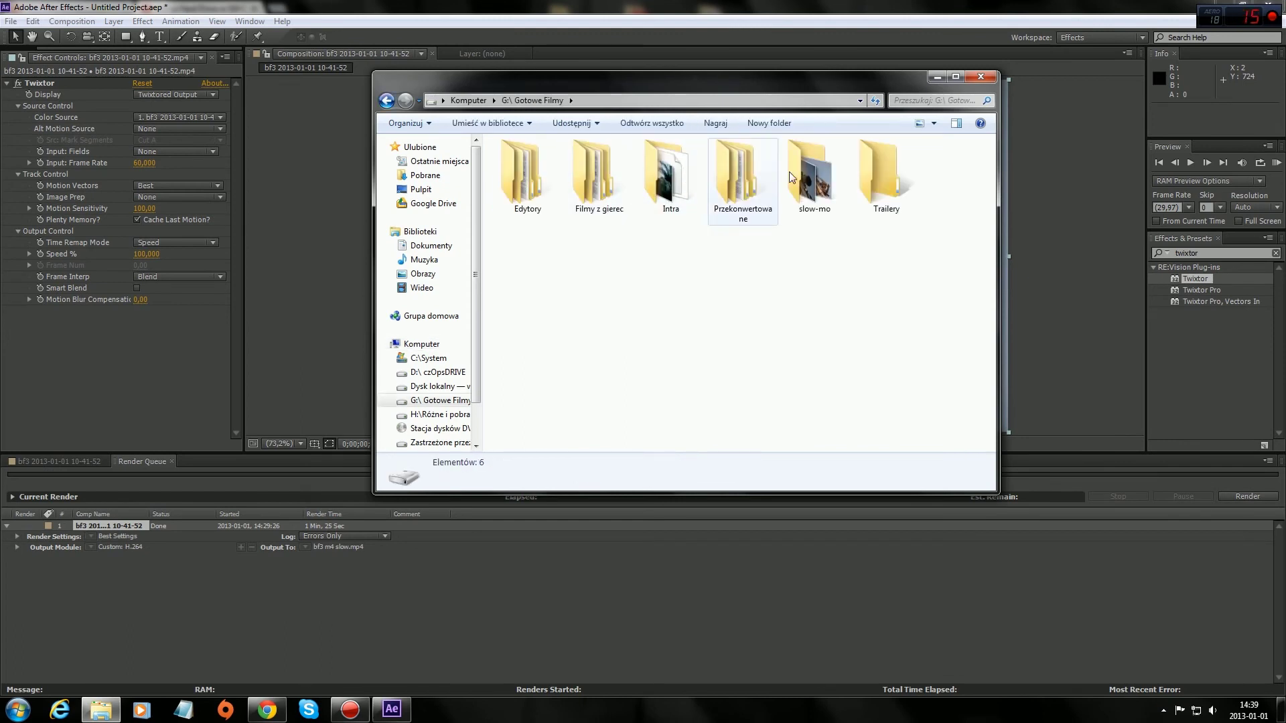
{"action": "left_click", "coordinate": [825, 174]}
{"action": "double_click", "coordinate": [825, 174]}
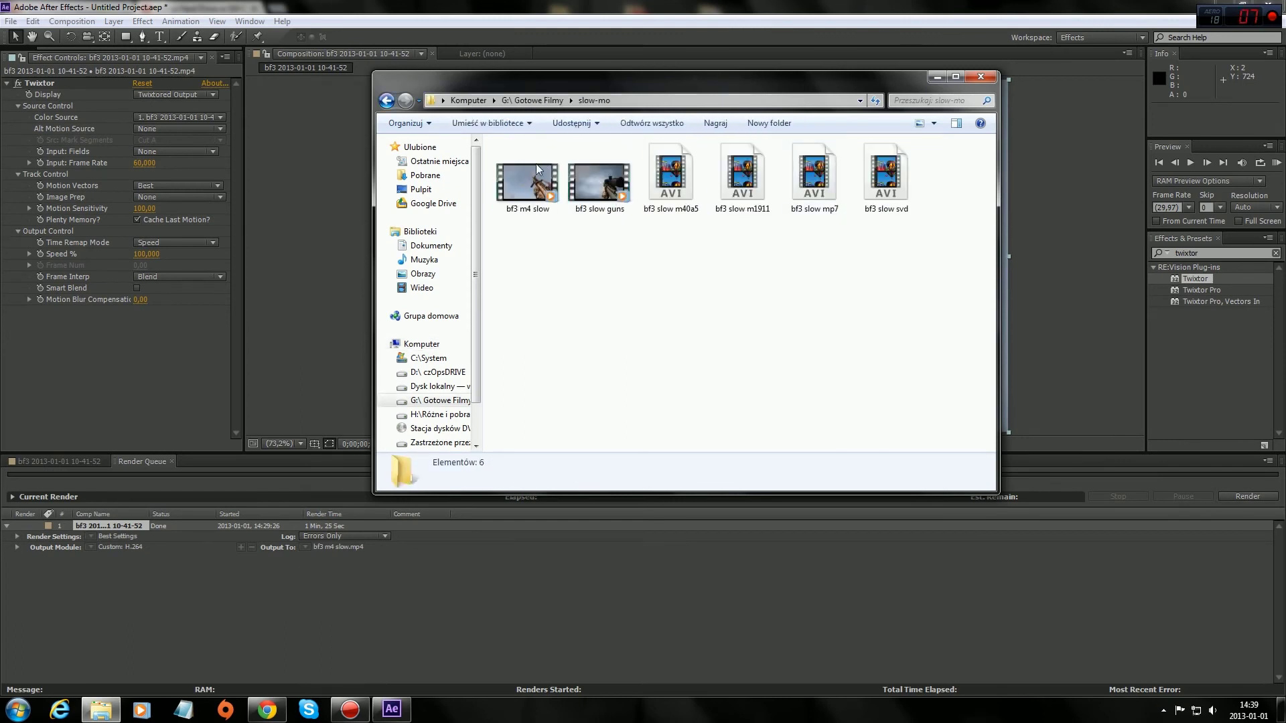
{"action": "left_click", "coordinate": [526, 185]}
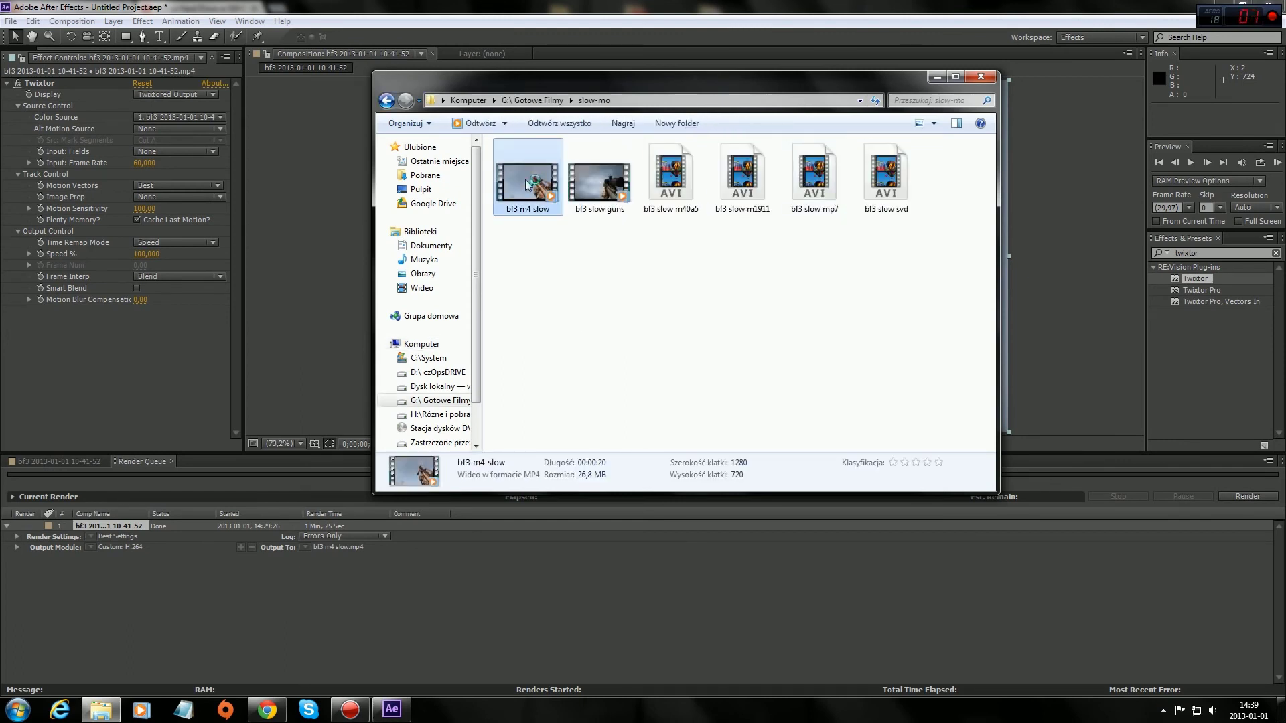
{"action": "double_click", "coordinate": [526, 185]}
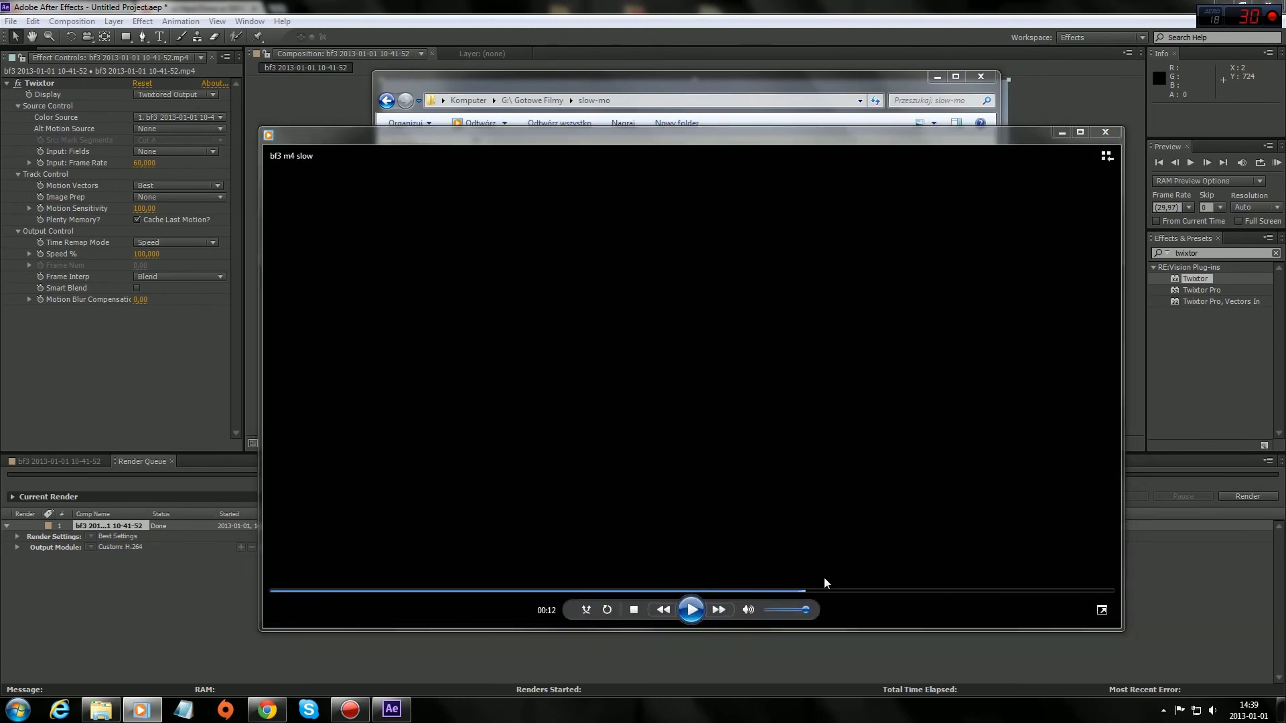
Rewind the rendered clip to about eight seconds and replay it
{"action": "left_click_drag", "start_coordinate": [800, 592], "coordinate": [658, 592]}
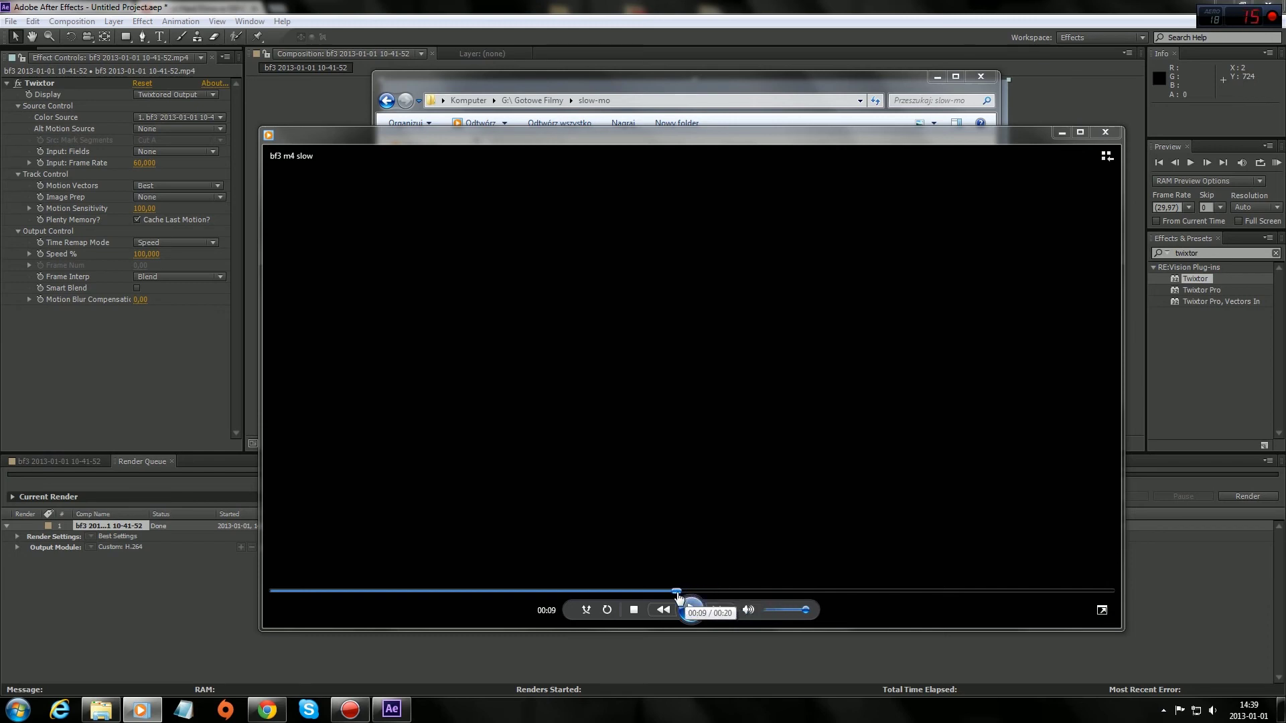
{"action": "left_click_drag", "start_coordinate": [659, 592], "coordinate": [620, 591]}
{"action": "left_click", "coordinate": [691, 609]}
Close Media Player and Explorer, returning to the After Effects composition timeline
{"action": "left_click", "coordinate": [1103, 133]}
{"action": "left_click", "coordinate": [980, 75]}
{"action": "left_click", "coordinate": [57, 461]}
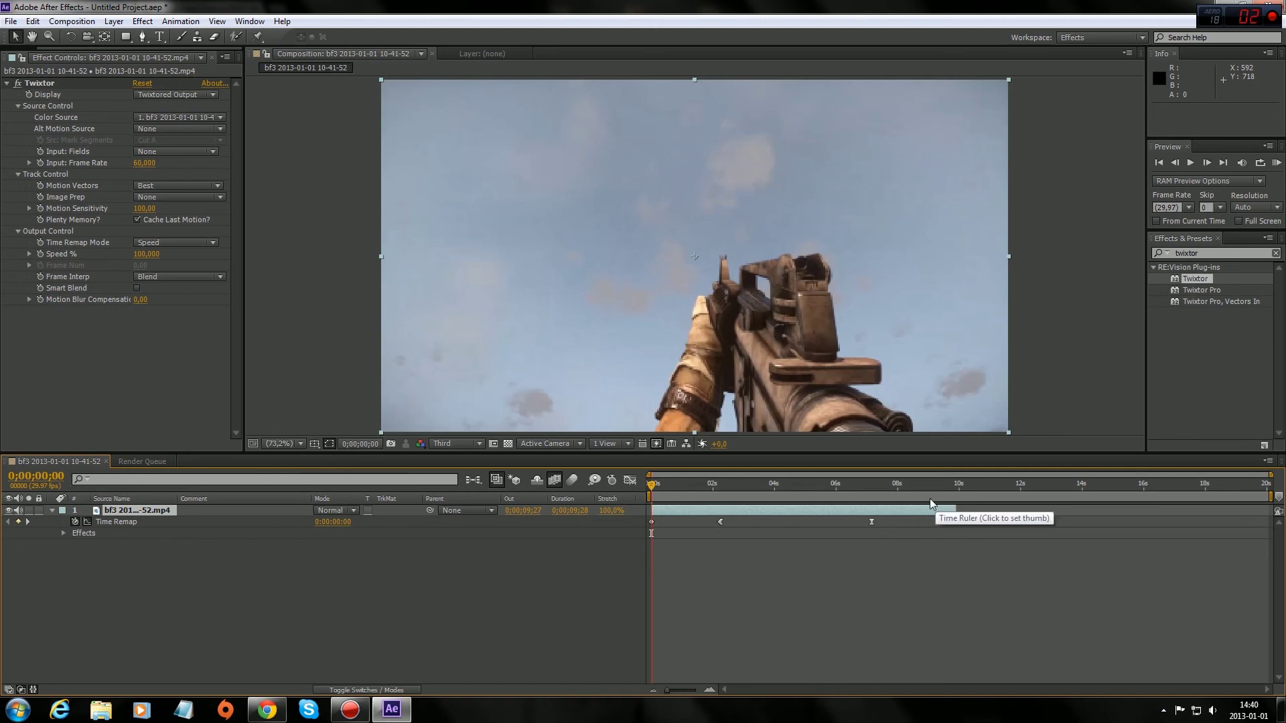
Adjust the composition duration in Composition Settings and apply it
{"action": "right_click", "coordinate": [582, 561]}
{"action": "left_click", "coordinate": [623, 437]}
{"action": "left_click", "coordinate": [498, 323]}
{"action": "key", "text": "Tab"}
{"action": "left_click", "coordinate": [617, 390]}
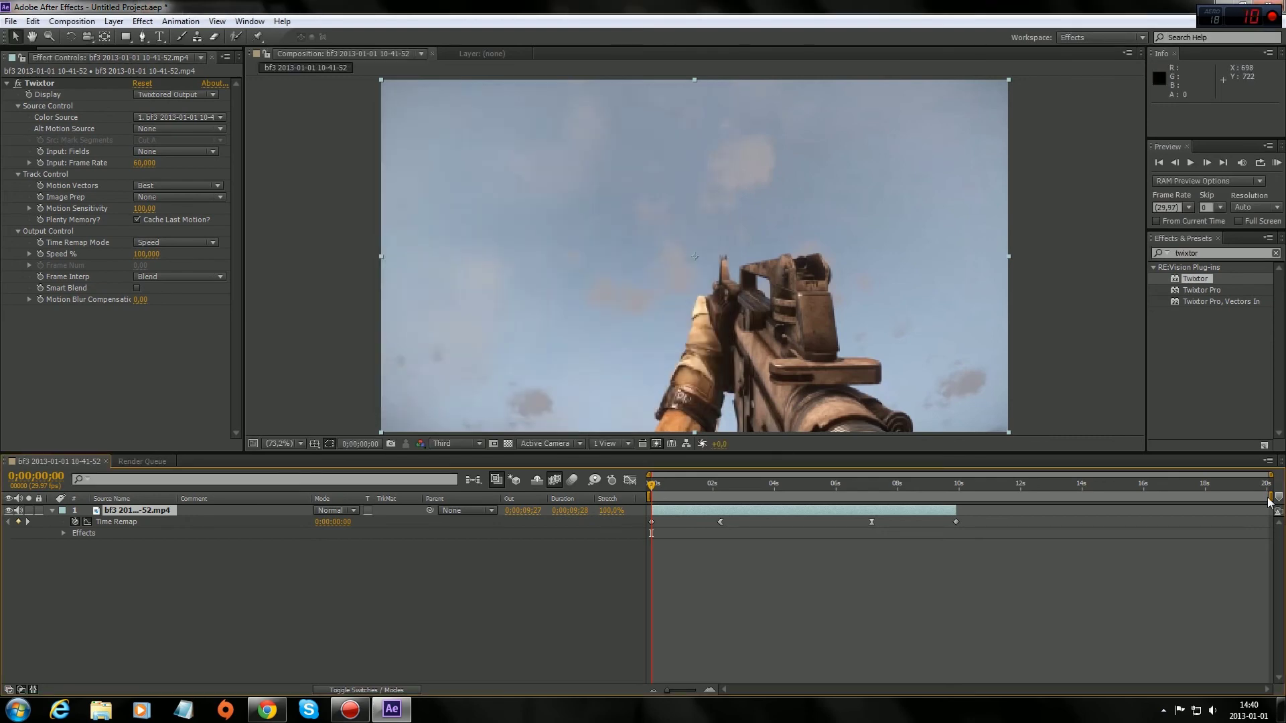
Trim the work area end to about ten seconds (0;00;09;26)
{"action": "left_click_drag", "start_coordinate": [1270, 495], "coordinate": [958, 496]}
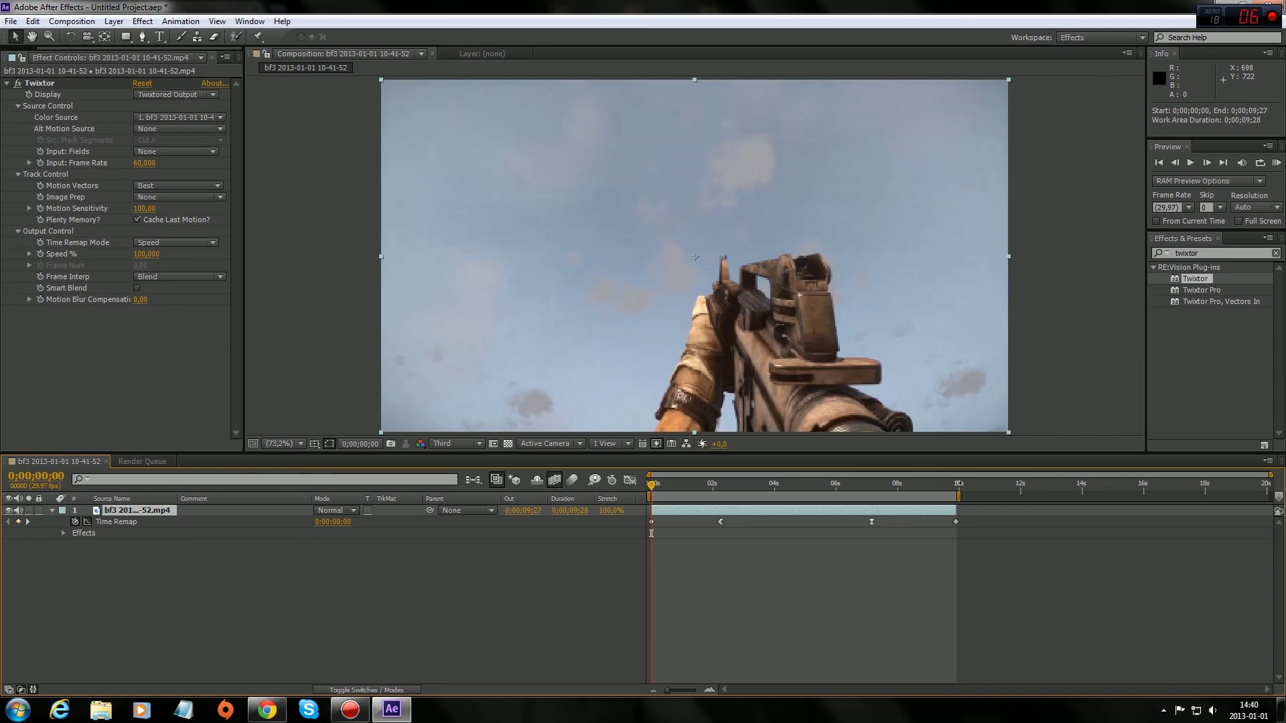
{"action": "left_click_drag", "start_coordinate": [960, 498], "coordinate": [959, 497]}
{"action": "left_click_drag", "start_coordinate": [958, 498], "coordinate": [875, 497]}
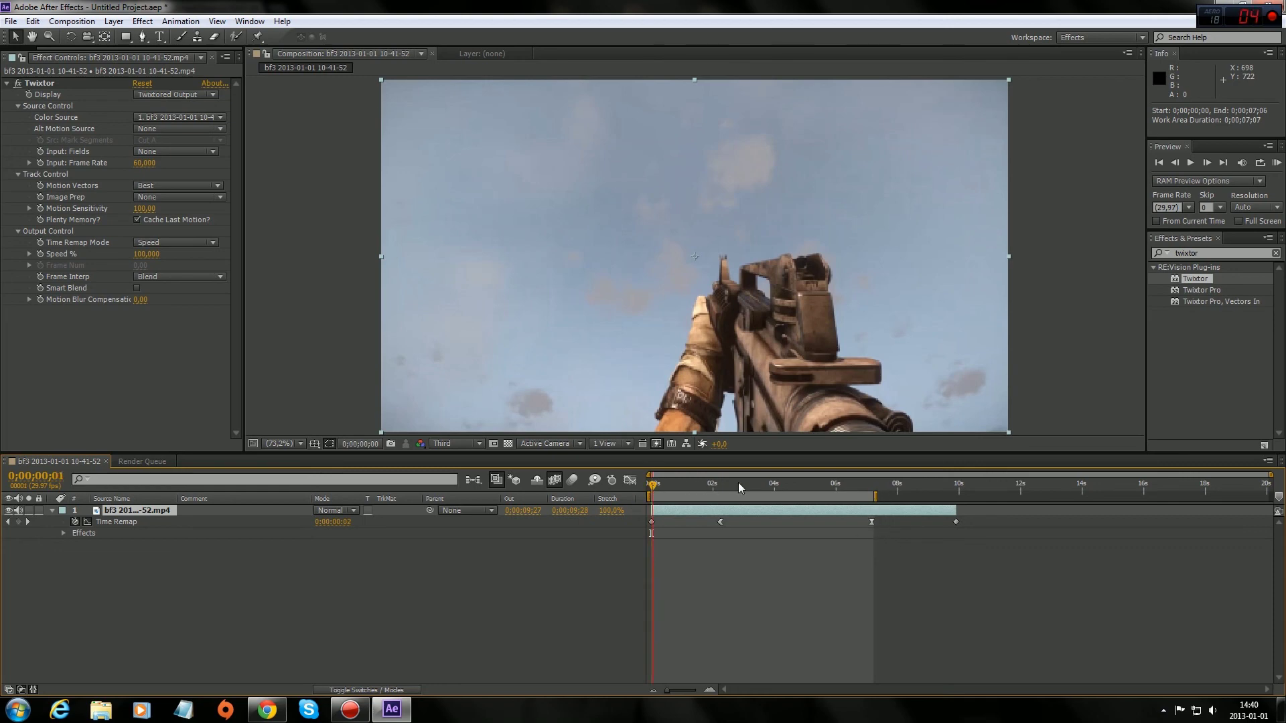
{"action": "left_click_drag", "start_coordinate": [774, 491], "coordinate": [875, 488]}
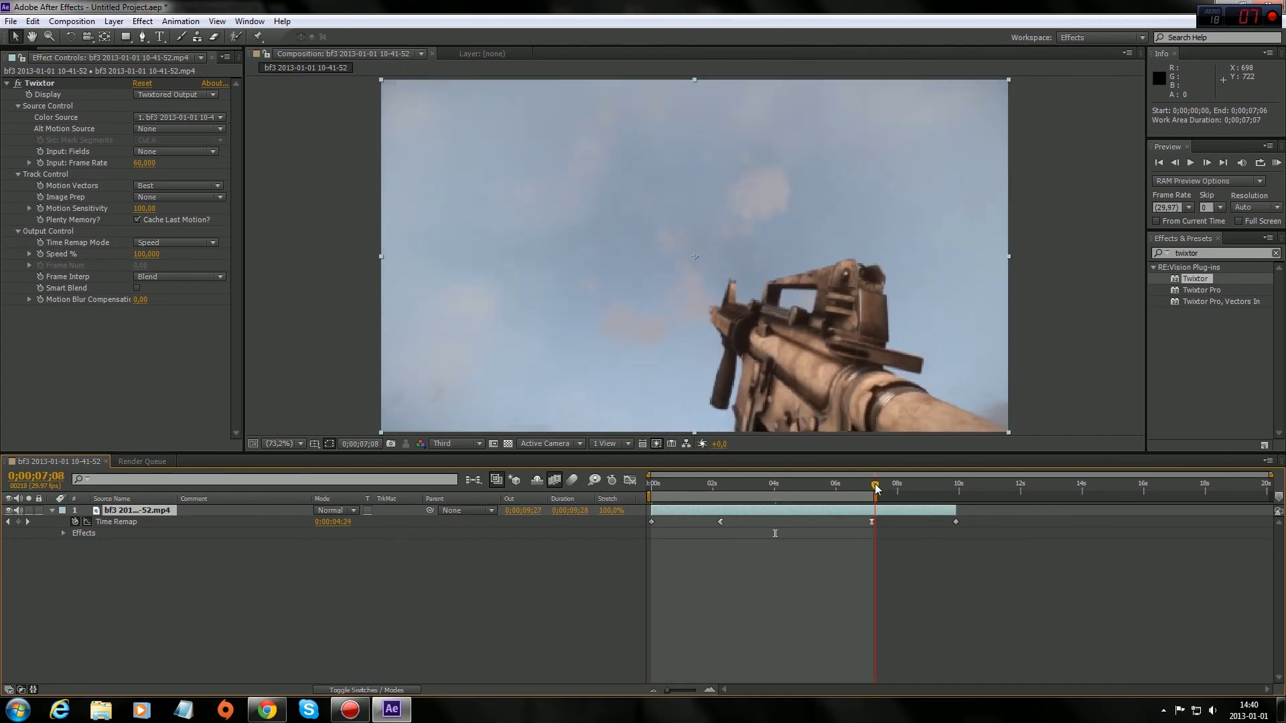
{"action": "left_click_drag", "start_coordinate": [874, 485], "coordinate": [874, 485]}
{"action": "left_click_drag", "start_coordinate": [875, 490], "coordinate": [651, 490]}
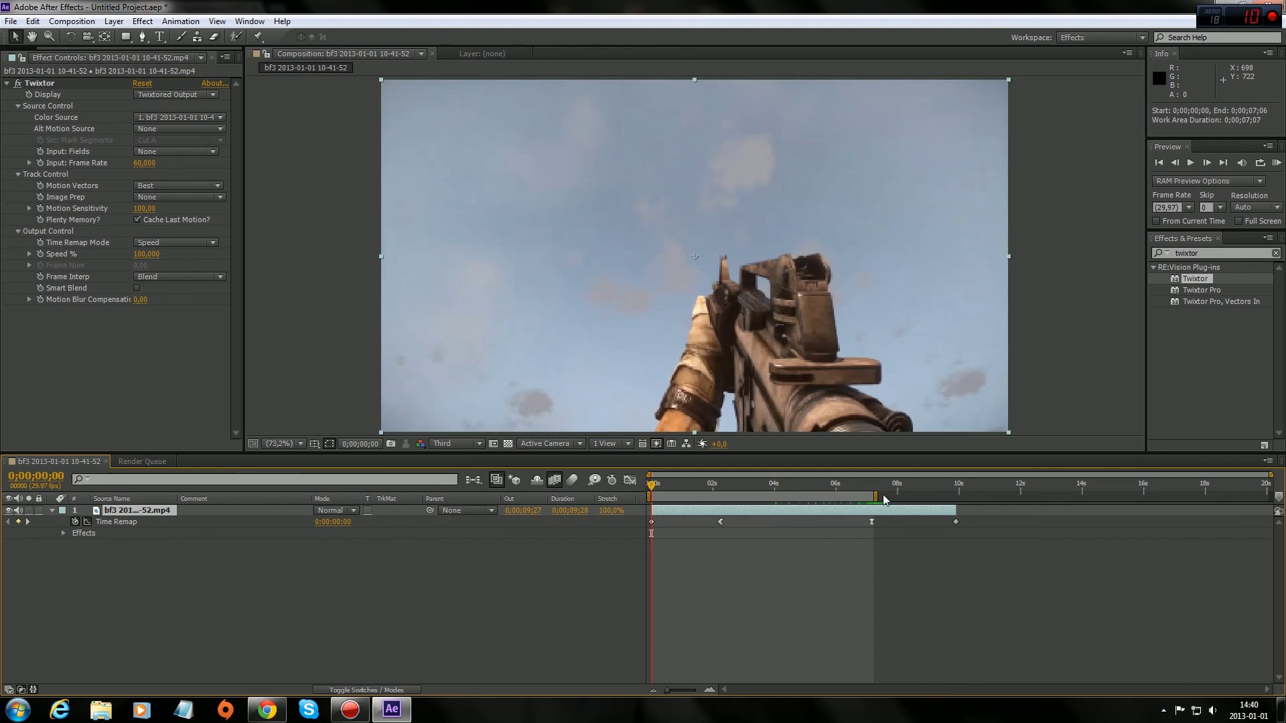
{"action": "left_click_drag", "start_coordinate": [876, 496], "coordinate": [958, 494]}
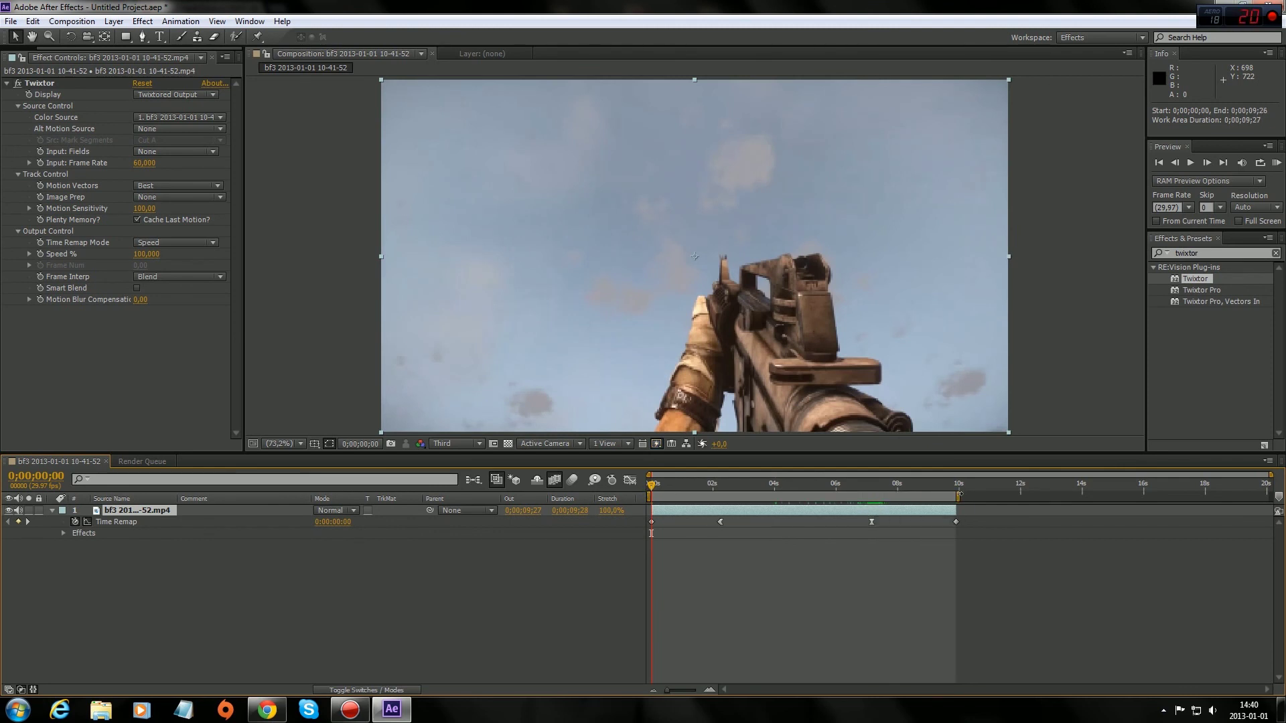